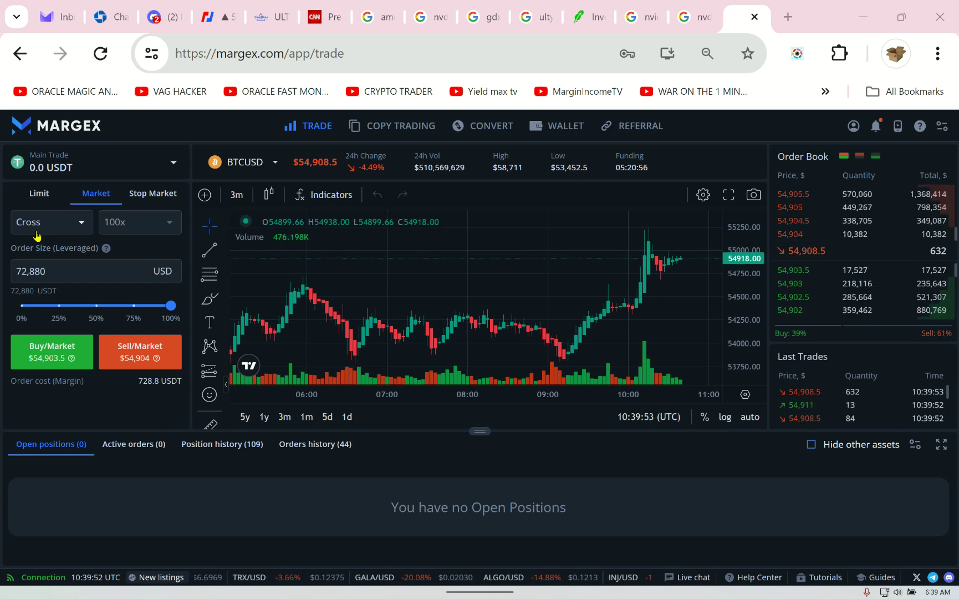
Step: Show the wallet's pending 6,106.58860982 USDT (ERC20) withdrawal, then switch to Discord
left_click(556, 125)
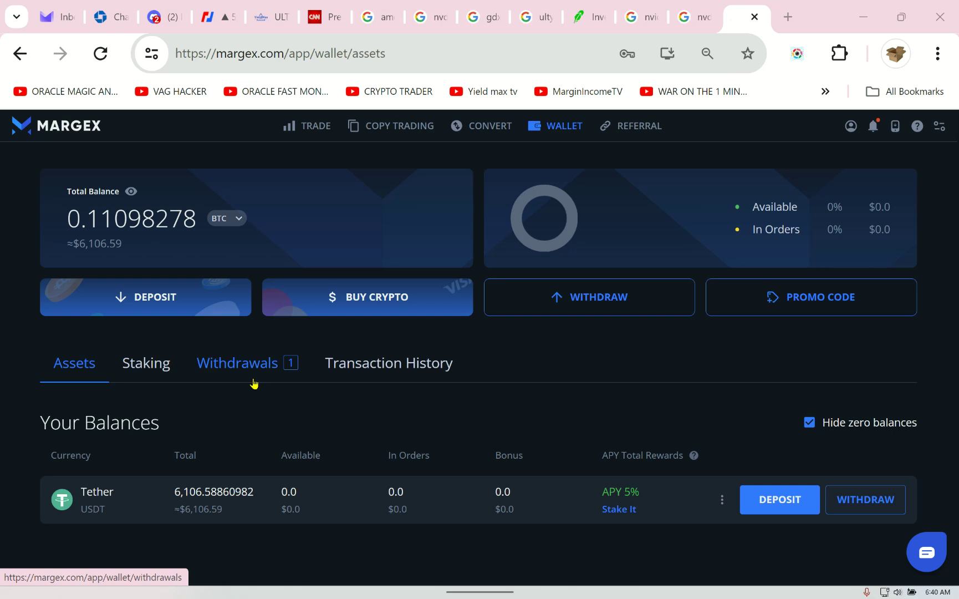
left_click(254, 383)
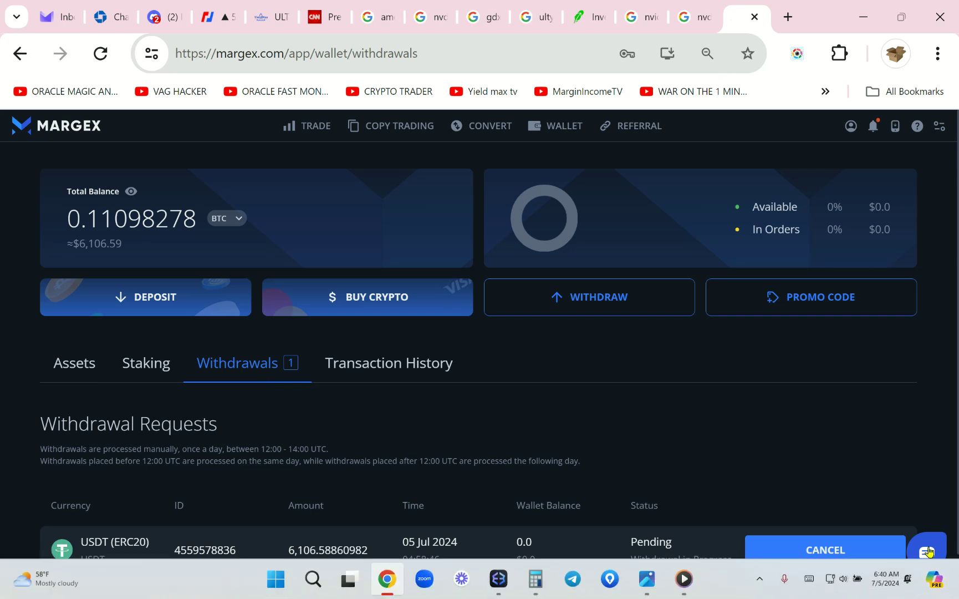
mouse_move(889, 584)
key("ctrl+3")
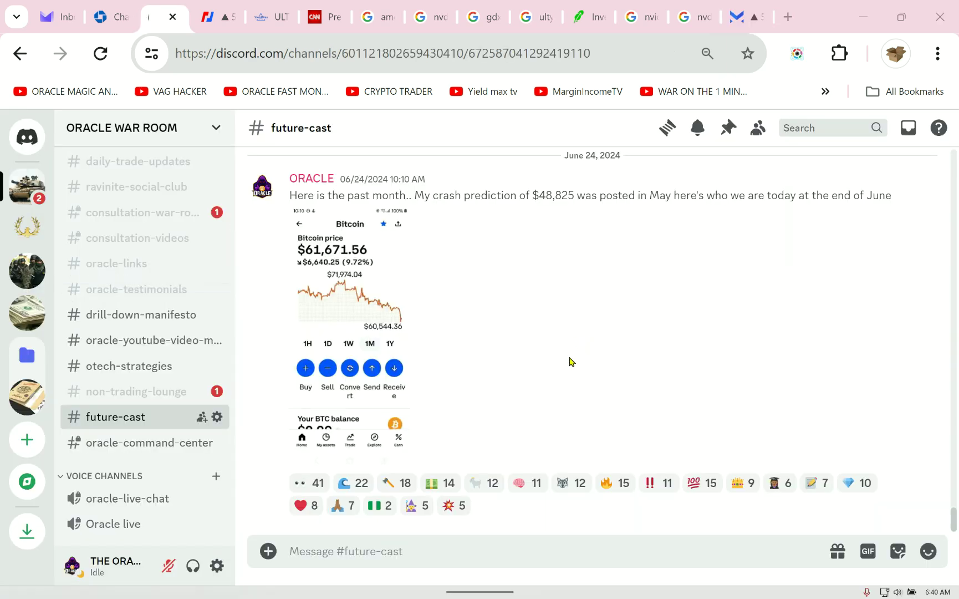
scroll(543, 378, "up", 3)
scroll(514, 428, "up", 2)
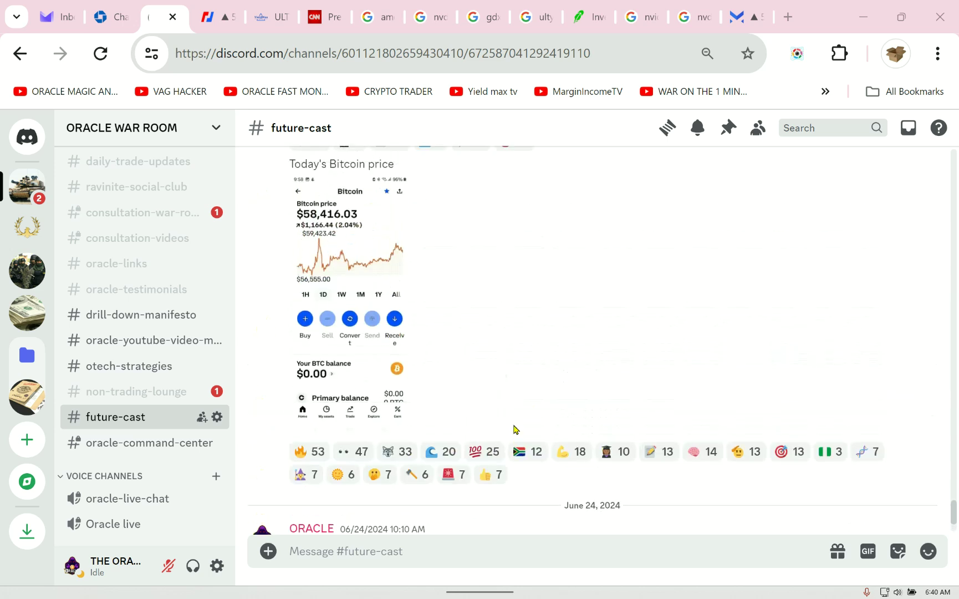
scroll(514, 427, "up", 5)
scroll(510, 424, "up", 2)
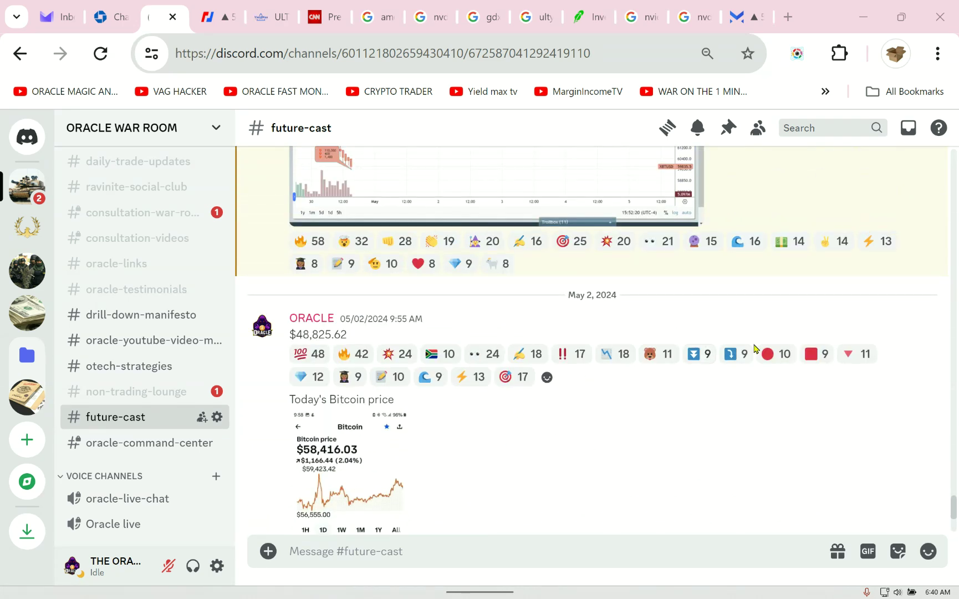
Step: Copy the May 2 ORACLE post predicting $48,825.62 and return to Margex
mouse_move(592, 322)
left_click(925, 307)
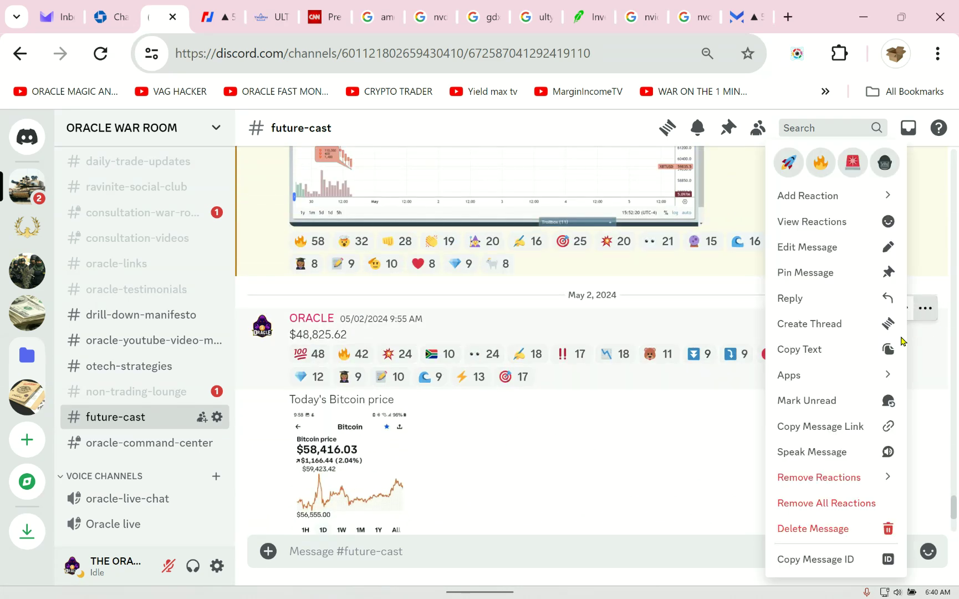
left_click(824, 453)
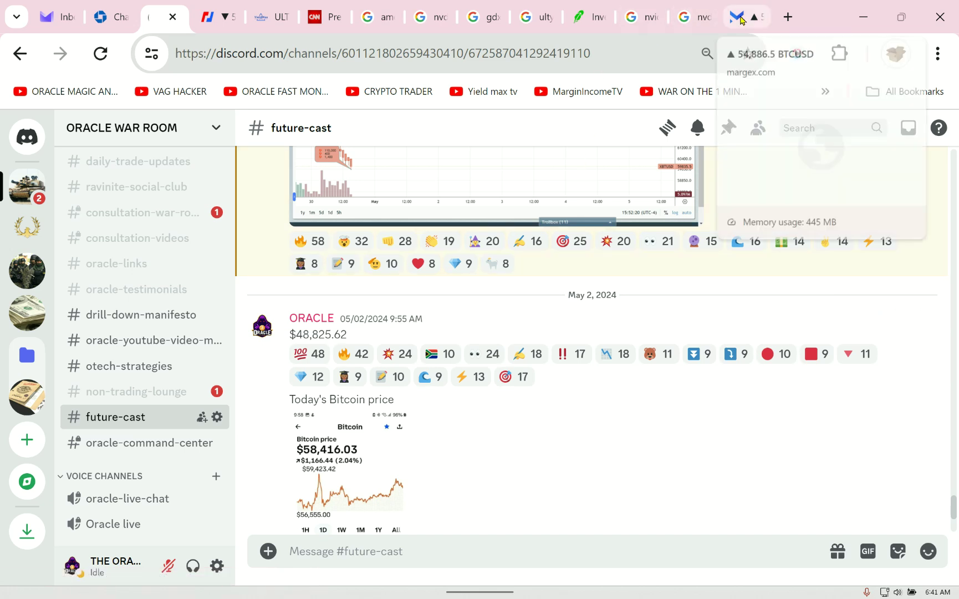
left_click(741, 20)
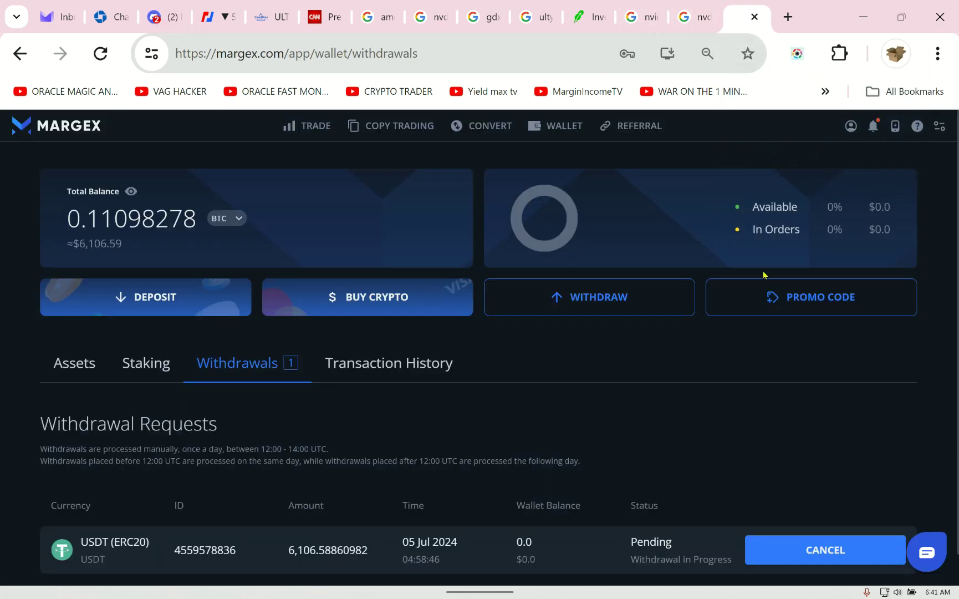
Step: Cancel the pending 6,106.58860982 USDT withdrawal and reload the BTCUSD trading page
left_click(830, 563)
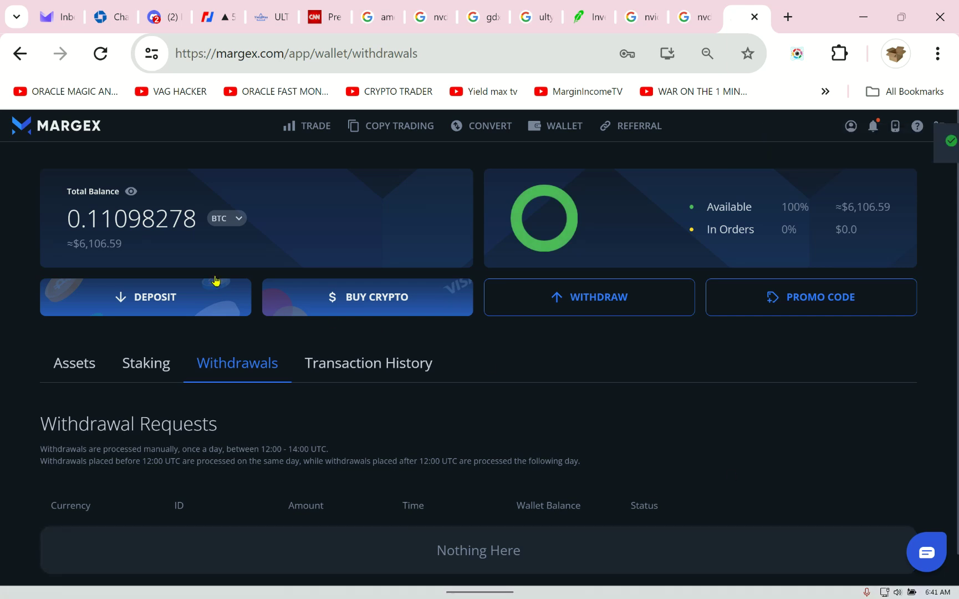
key("alt+Left")
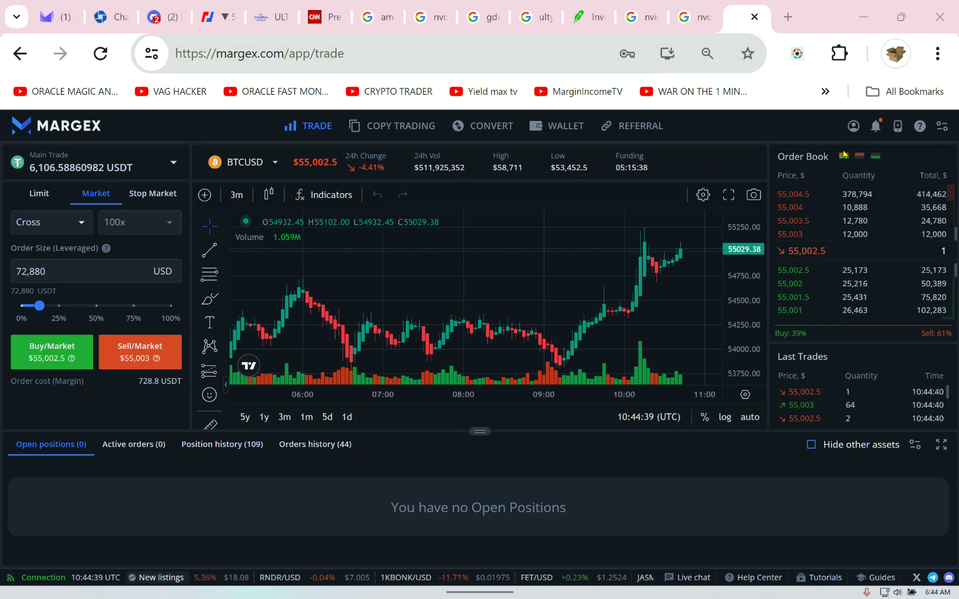
left_click(116, 55)
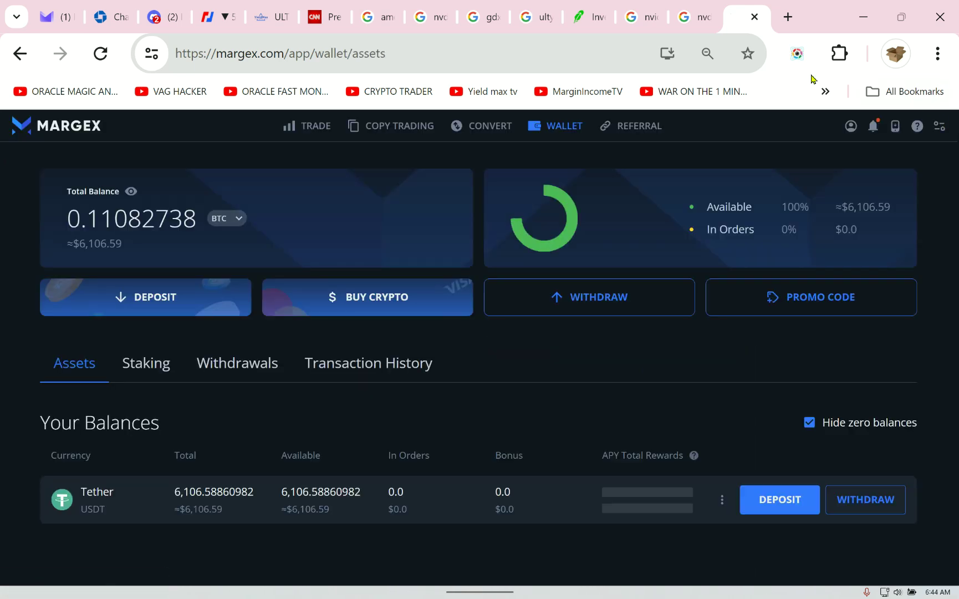
Step: Screenshot the wallet balances with Screenshot Master and go back to the BTCUSD trade page
left_click(806, 67)
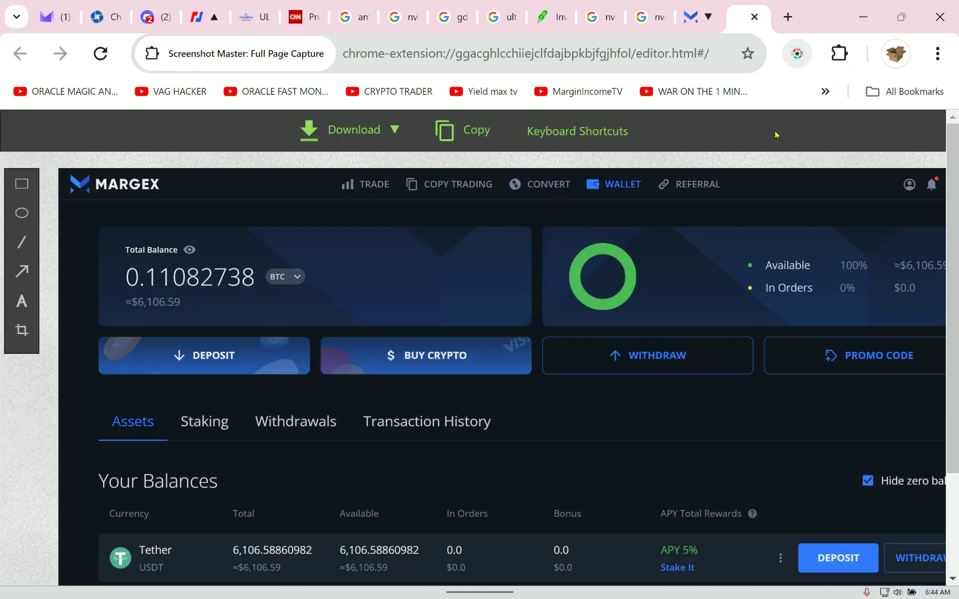
left_click(691, 23)
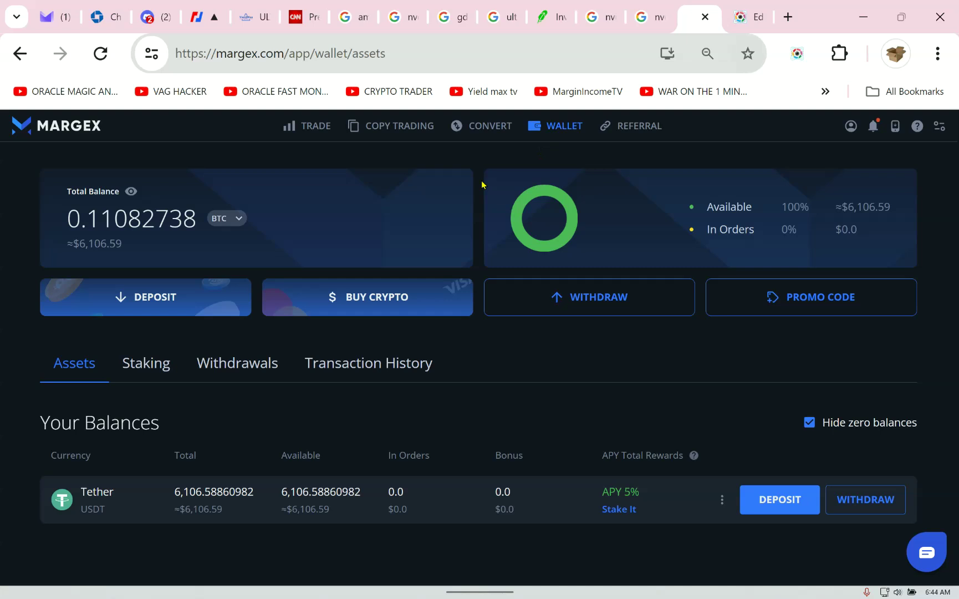
left_click(285, 139)
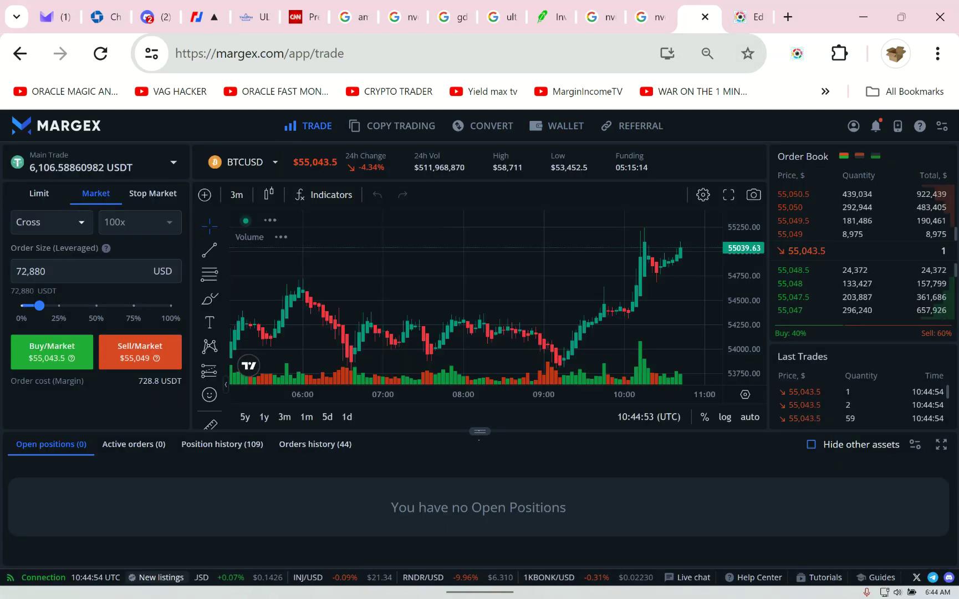
Step: Enlarge the price chart and set the order size to 111,111 USD
left_click_drag(480, 432, 478, 467)
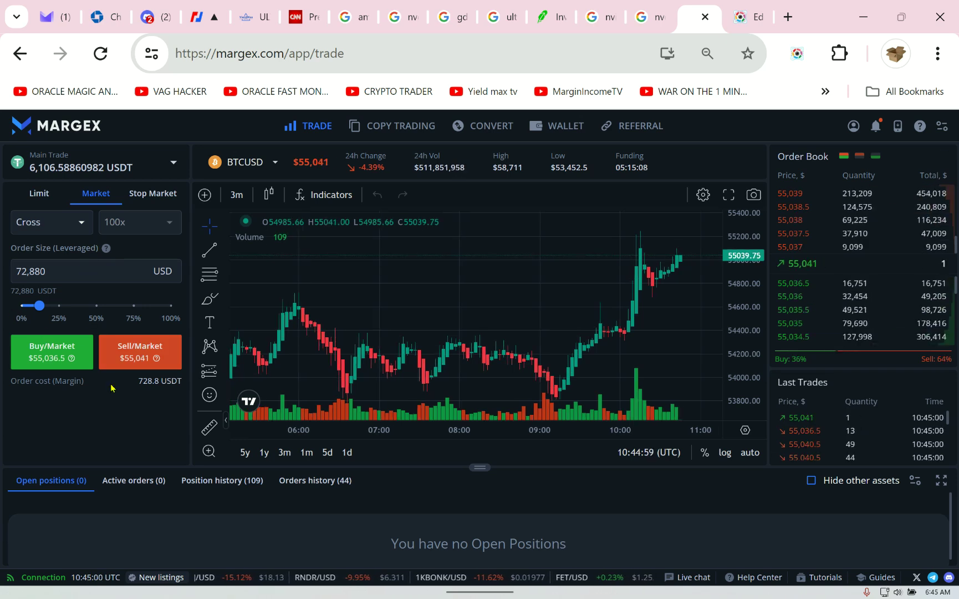
left_click_drag(36, 304, 79, 306)
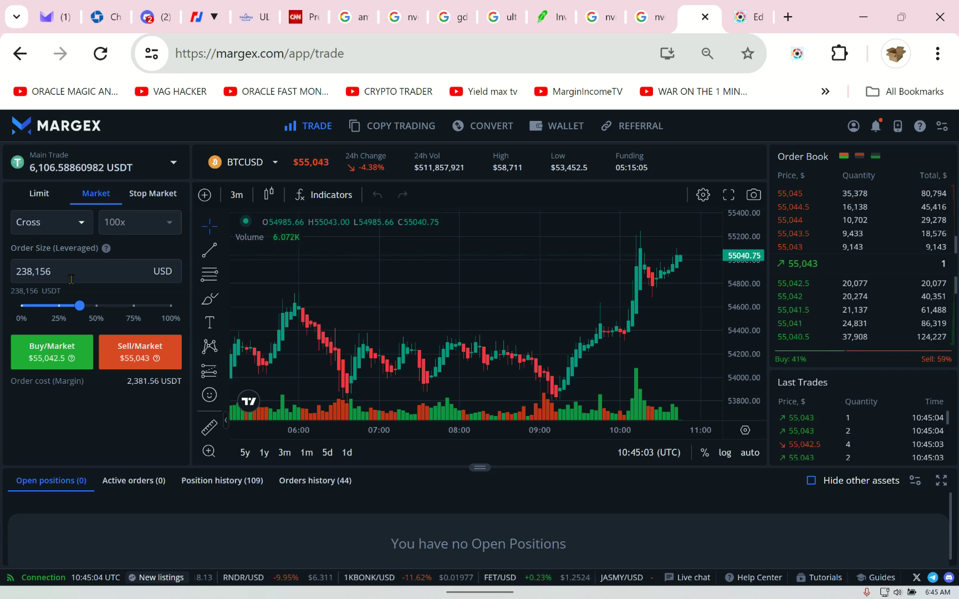
double_click(17, 271)
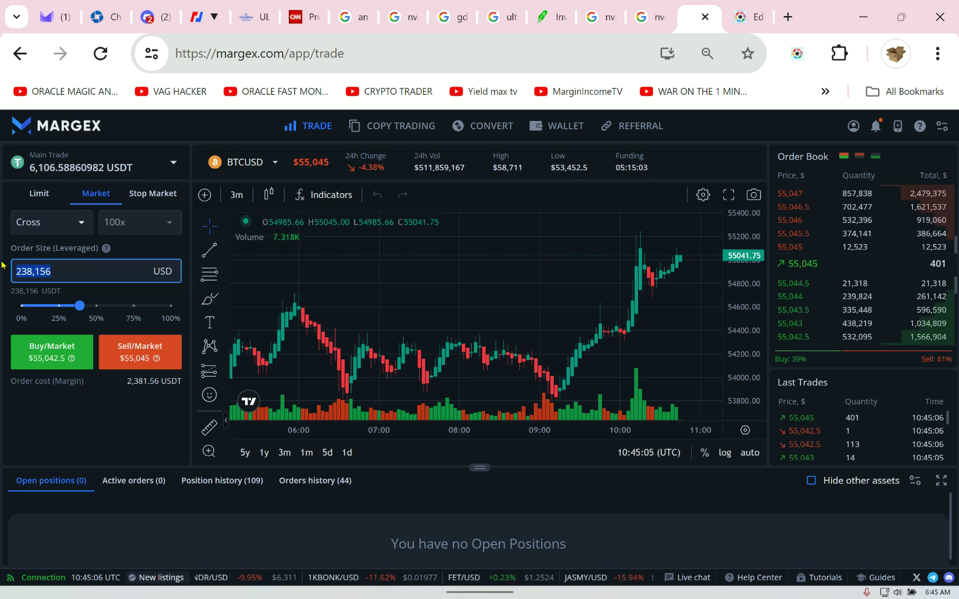
type("444")
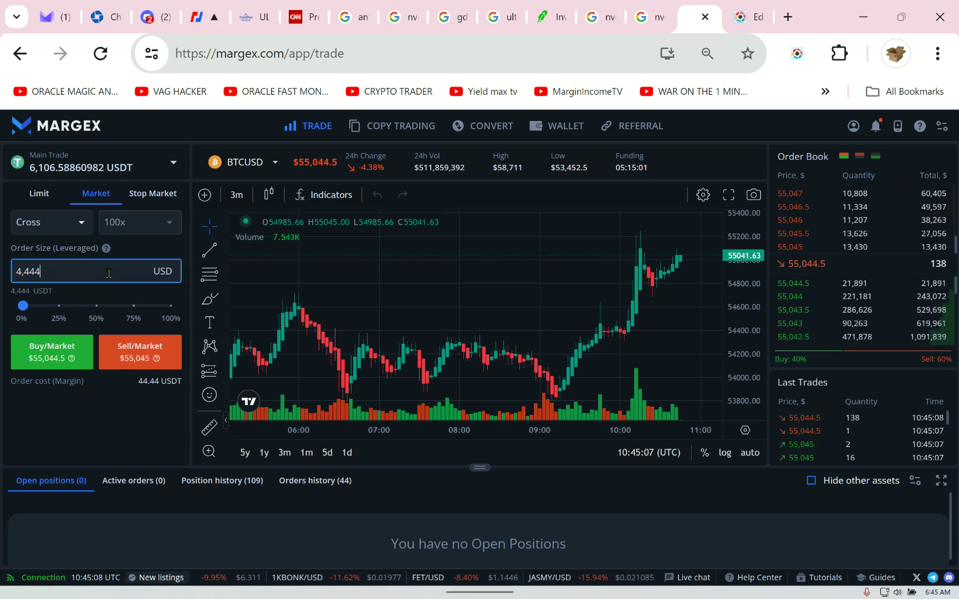
type(",444")
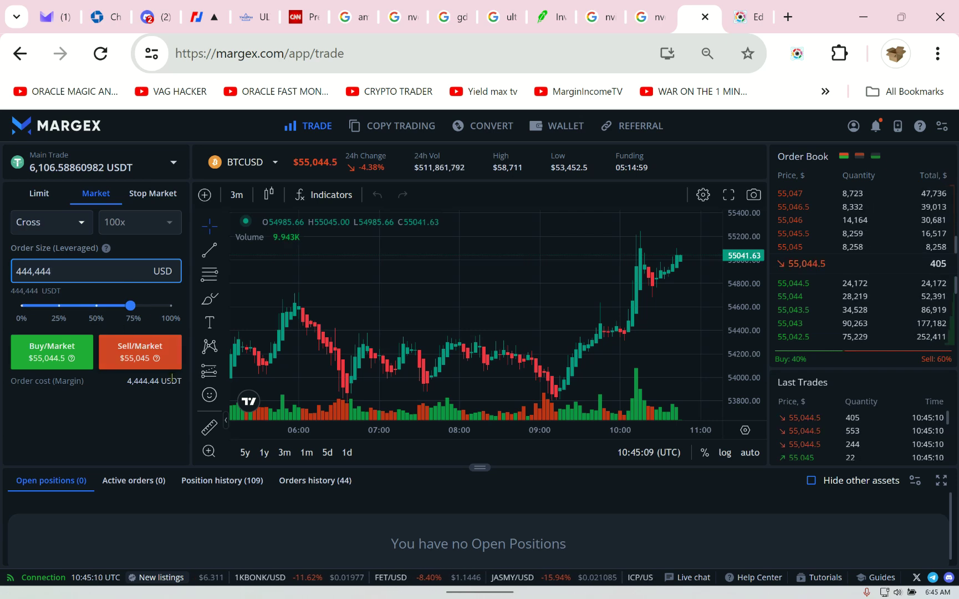
mouse_move(46, 381)
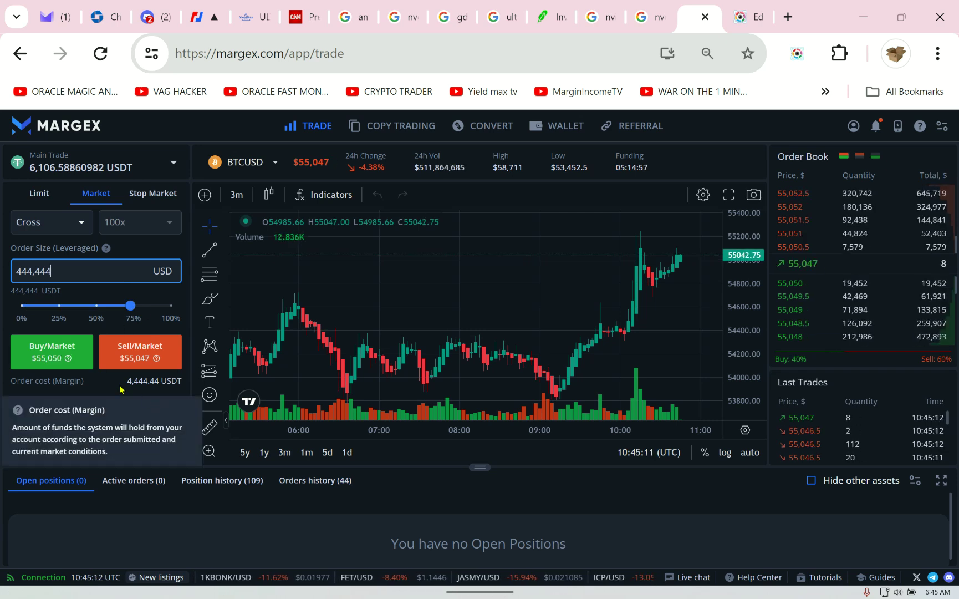
left_click_drag(127, 380, 159, 380)
left_click(73, 275)
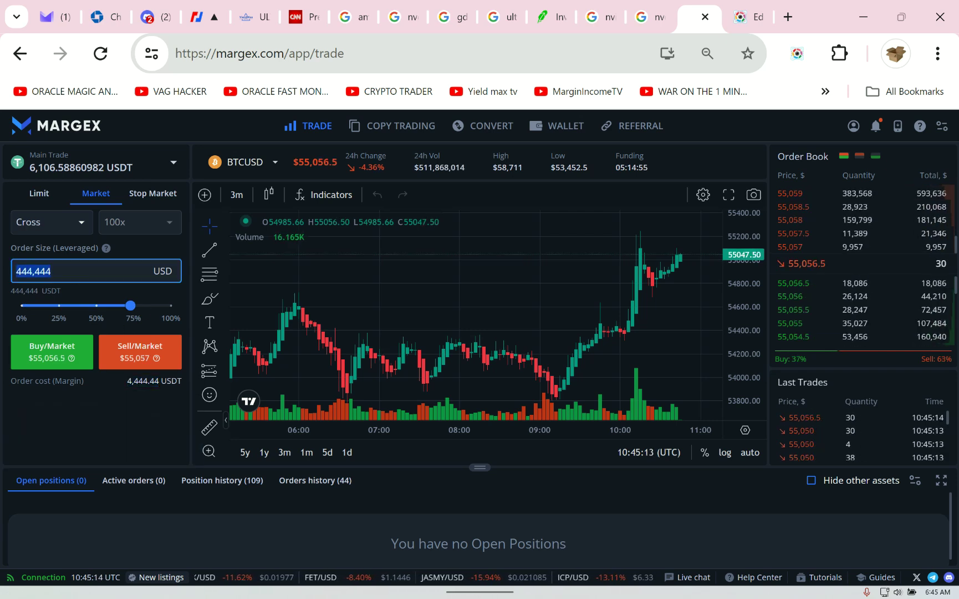
type("1111111")
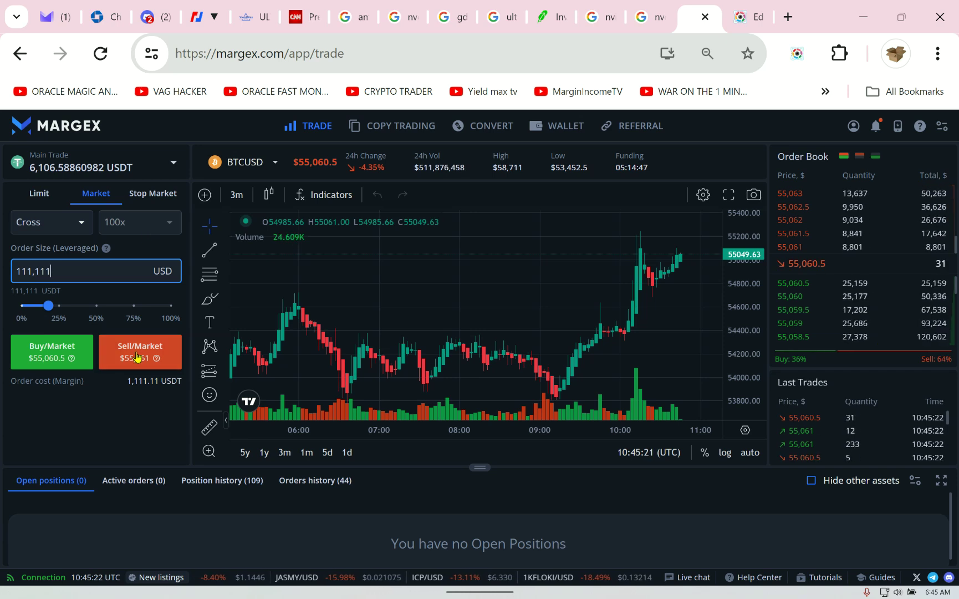
Step: Open a 111,111 USD BTCUSD market short and review the margin mode without changes
left_click(137, 357)
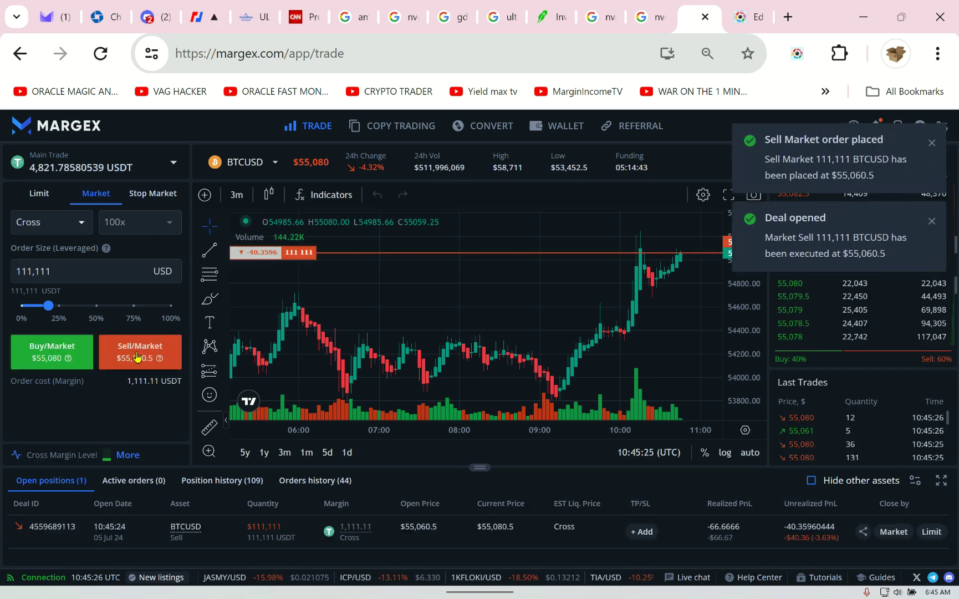
left_click(68, 222)
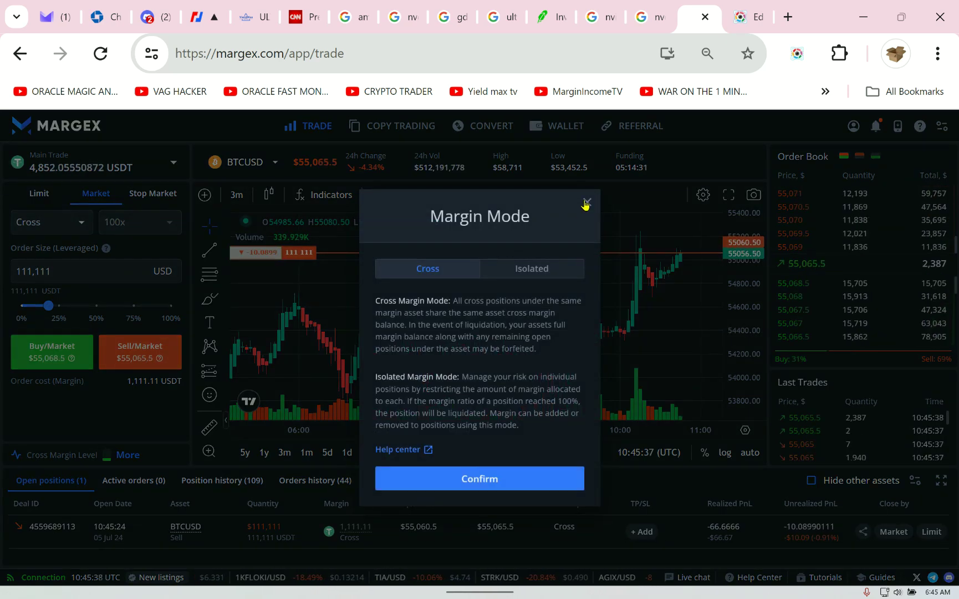
left_click(586, 203)
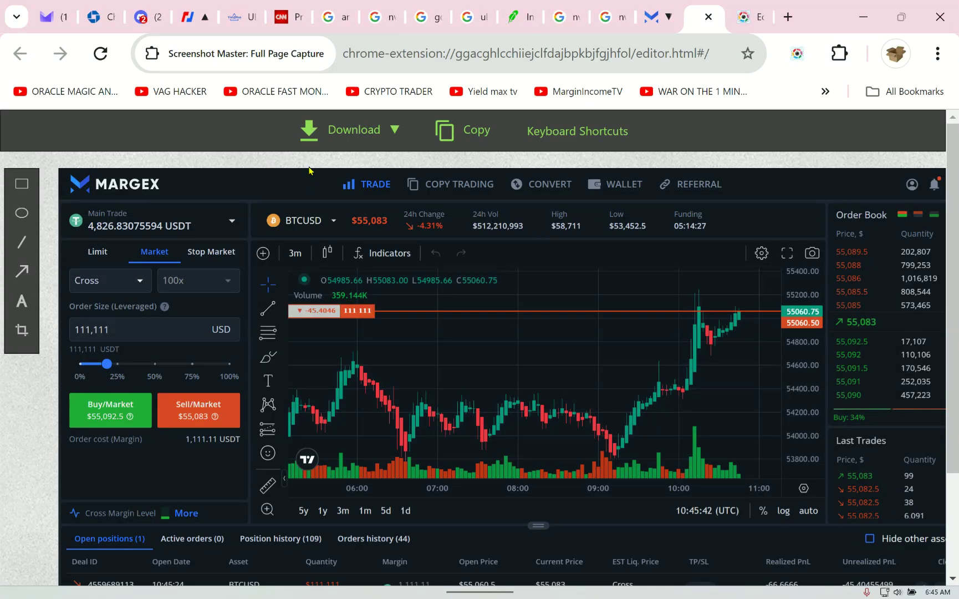
left_click(650, 20)
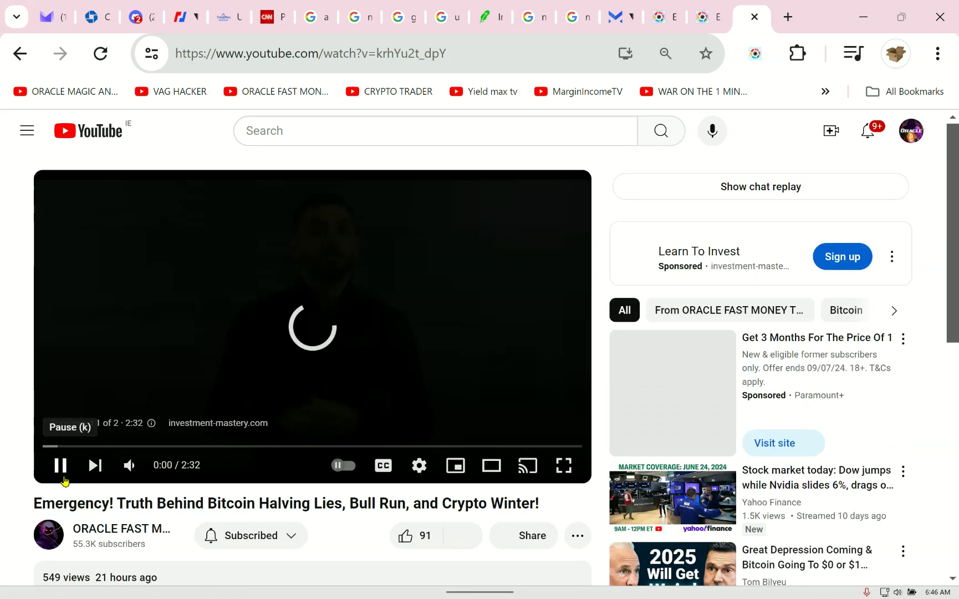
Step: Pause the YouTube ad, expand the video description, and check the browser extensions
left_click(61, 472)
scroll(64, 481, "down", 2)
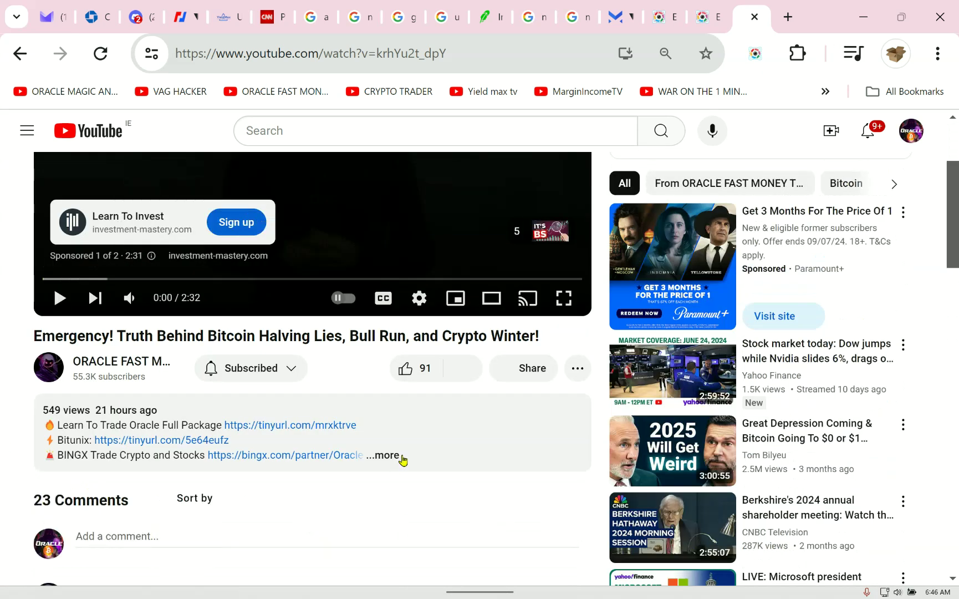
left_click(386, 455)
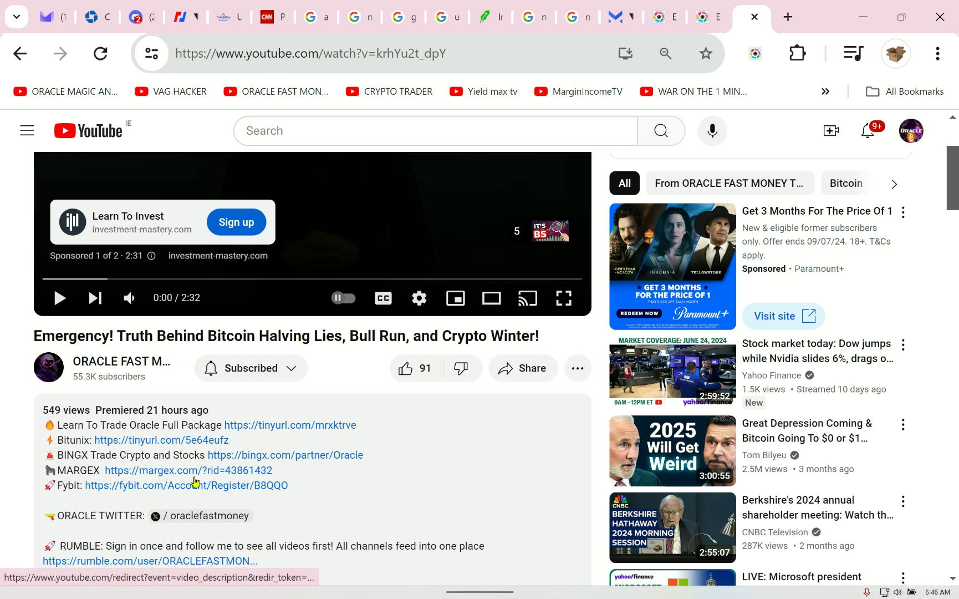
scroll(195, 480, "down", 1)
scroll(194, 480, "down", 1)
scroll(194, 479, "down", 1)
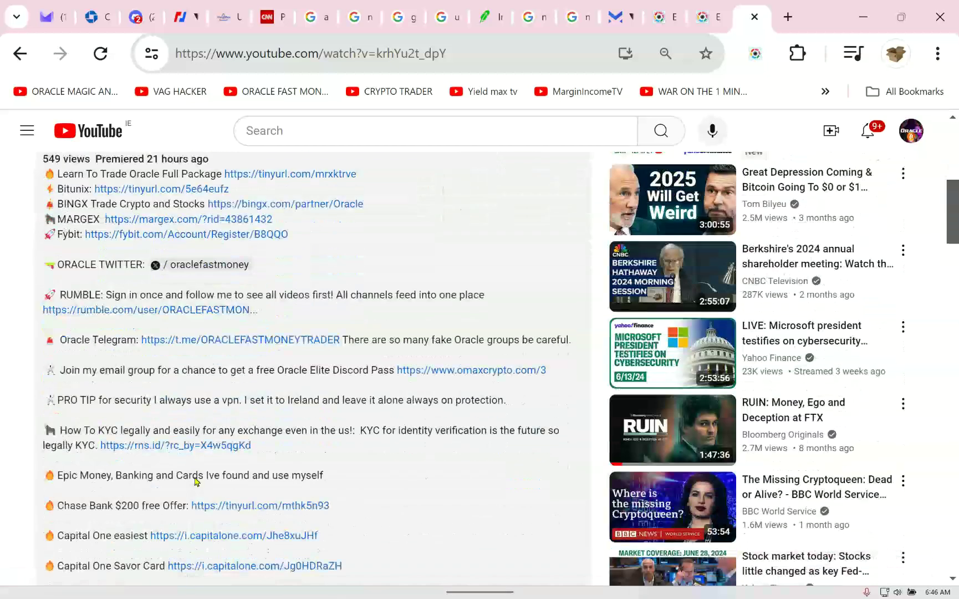
scroll(168, 377, "down", 1)
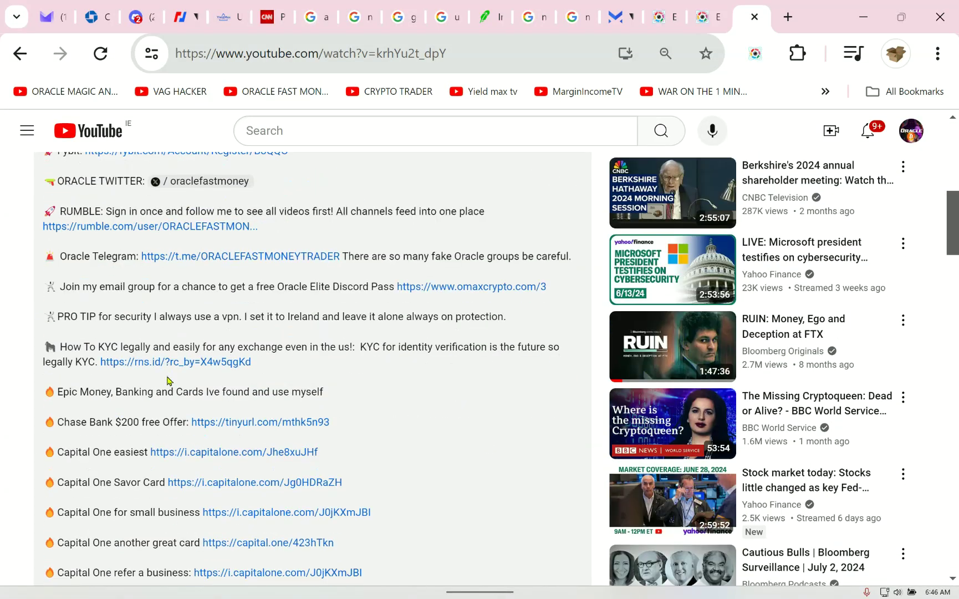
scroll(160, 400, "down", 2)
scroll(113, 434, "down", 1)
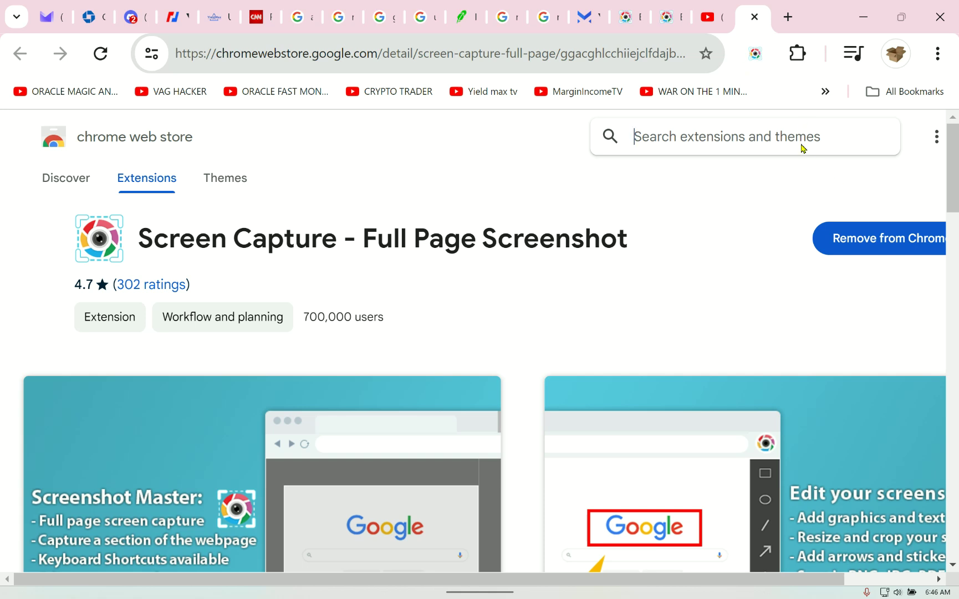
left_click(797, 54)
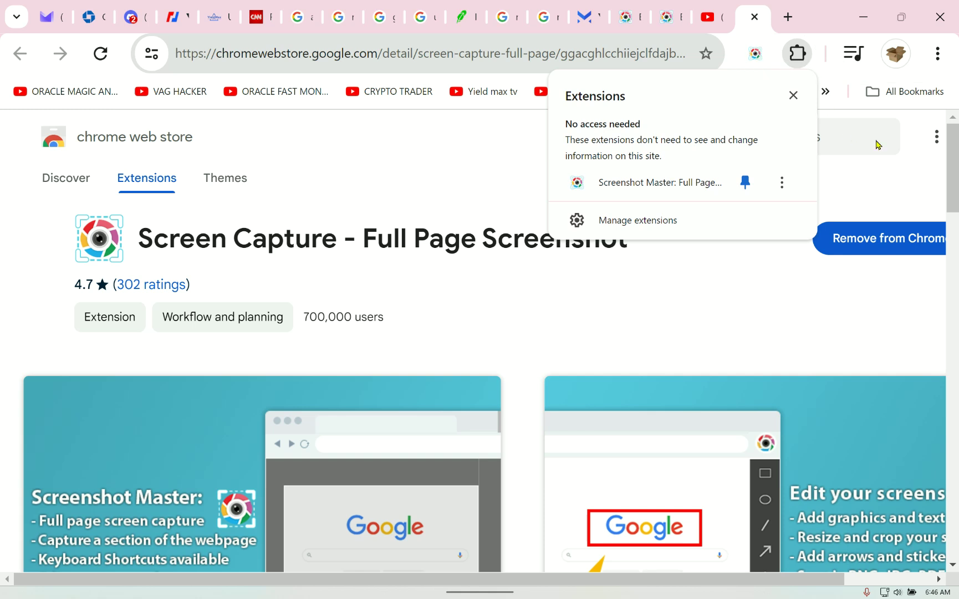
left_click(589, 16)
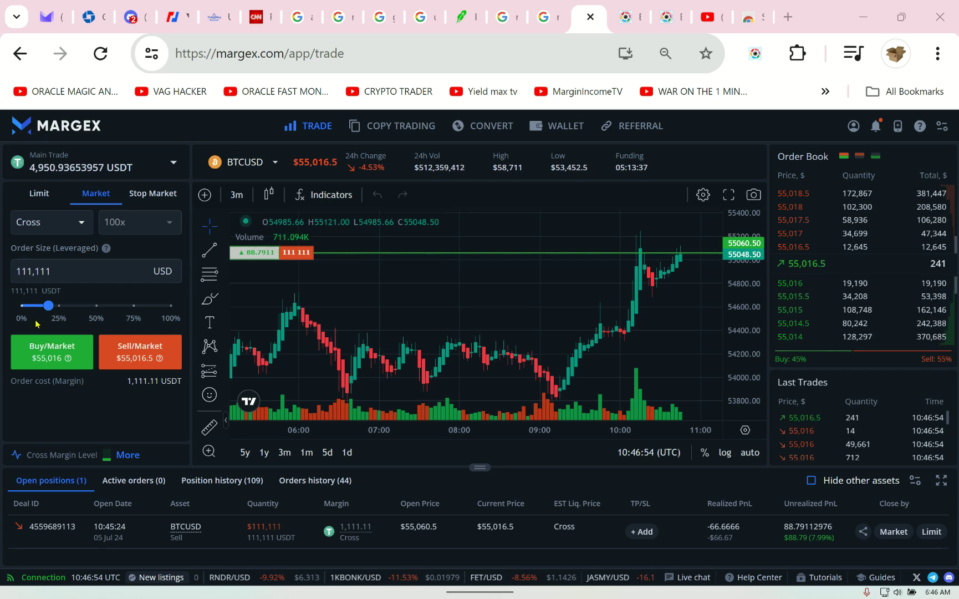
Step: Place a 59,411 USD BTCUSD sell limit order at 55,223, then return to Market orders
left_click_drag(48, 306, 39, 306)
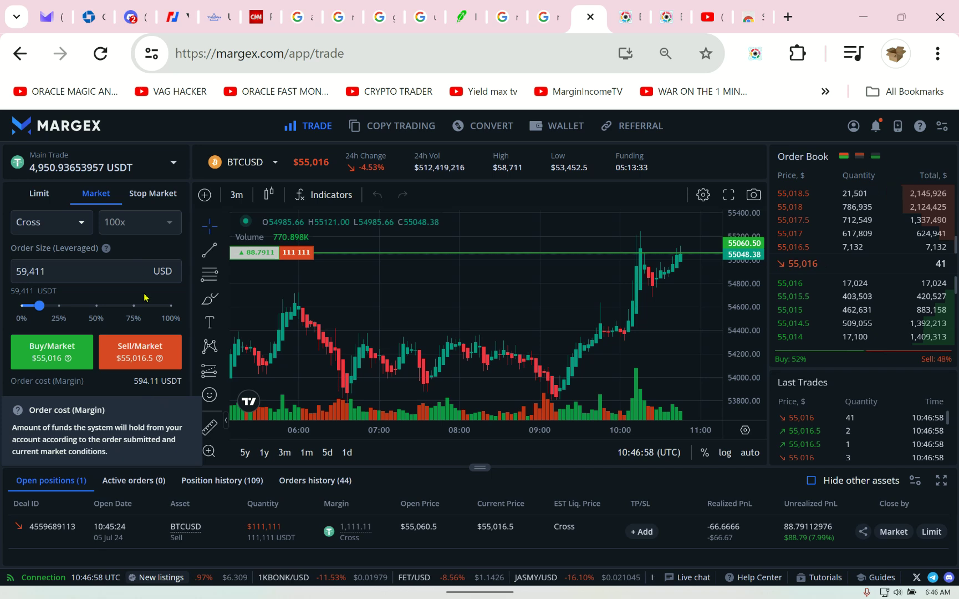
left_click(39, 194)
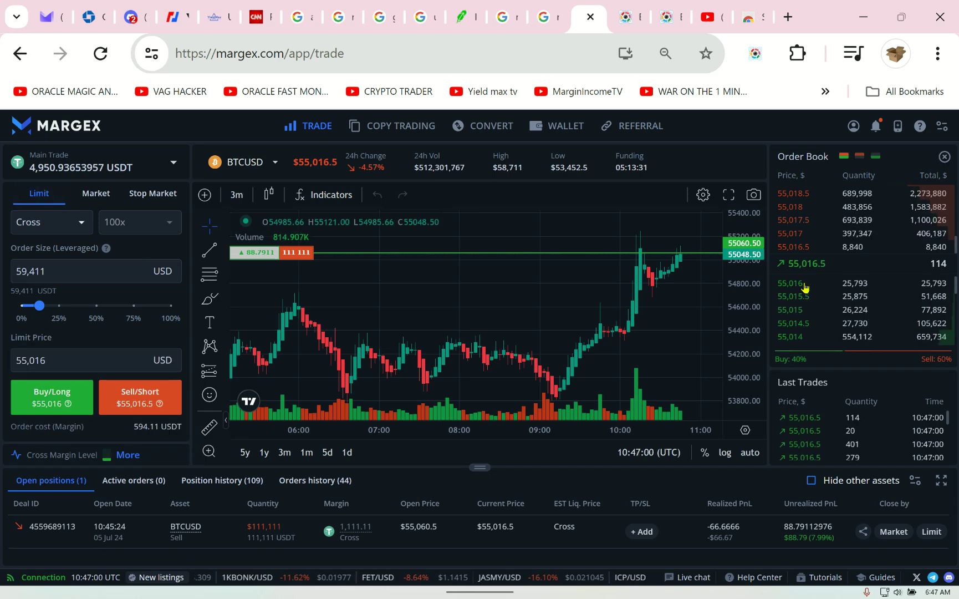
double_click(51, 272)
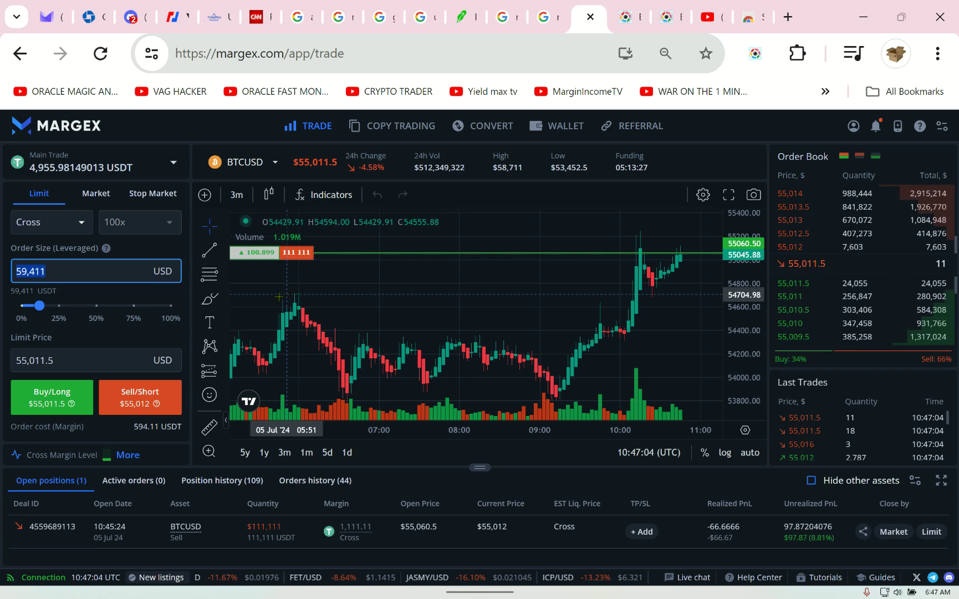
left_click(77, 357)
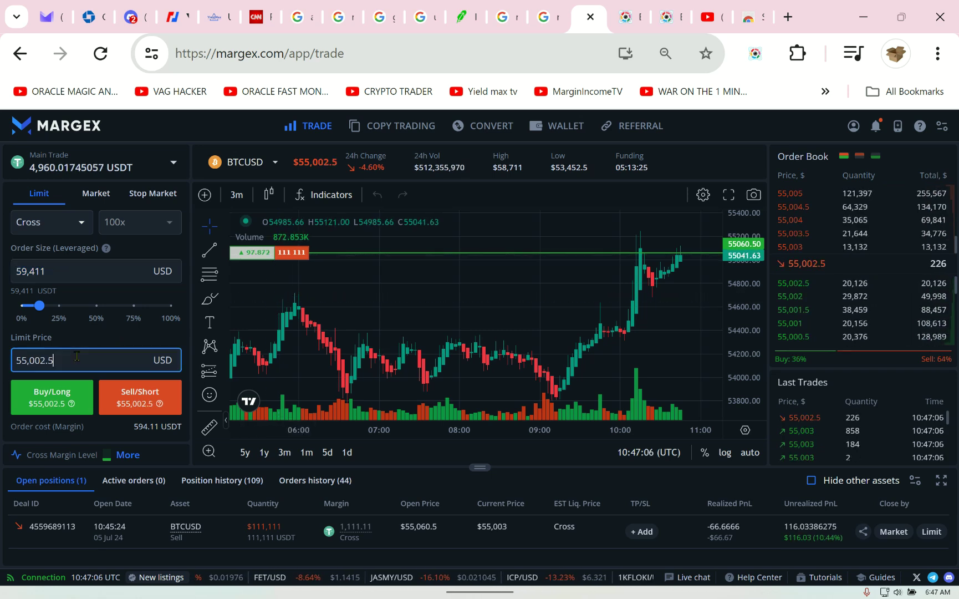
key("BackSpace")
key("BackSpace")
key("BackSpace")
key("BackSpace")
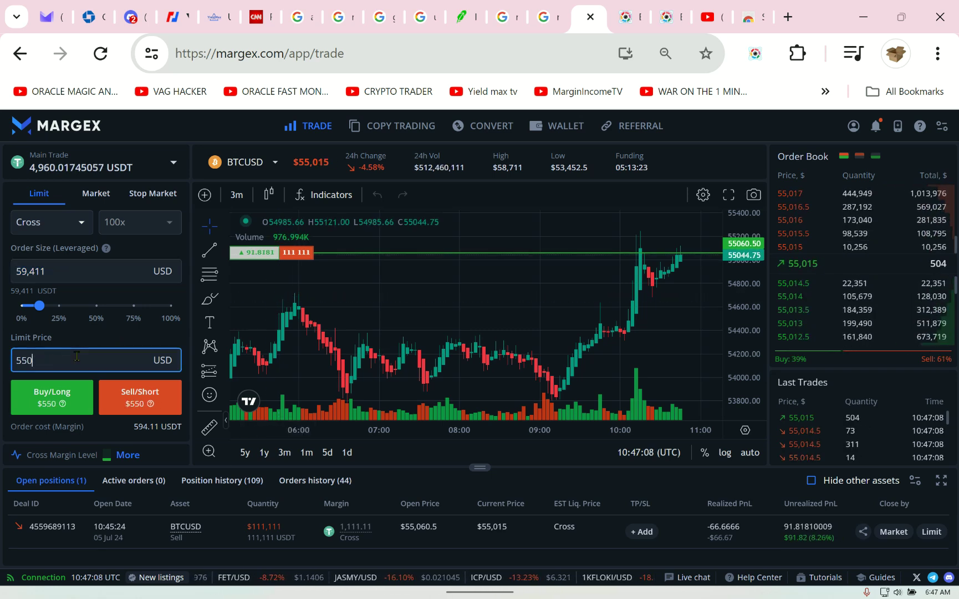
key("BackSpace")
type("22")
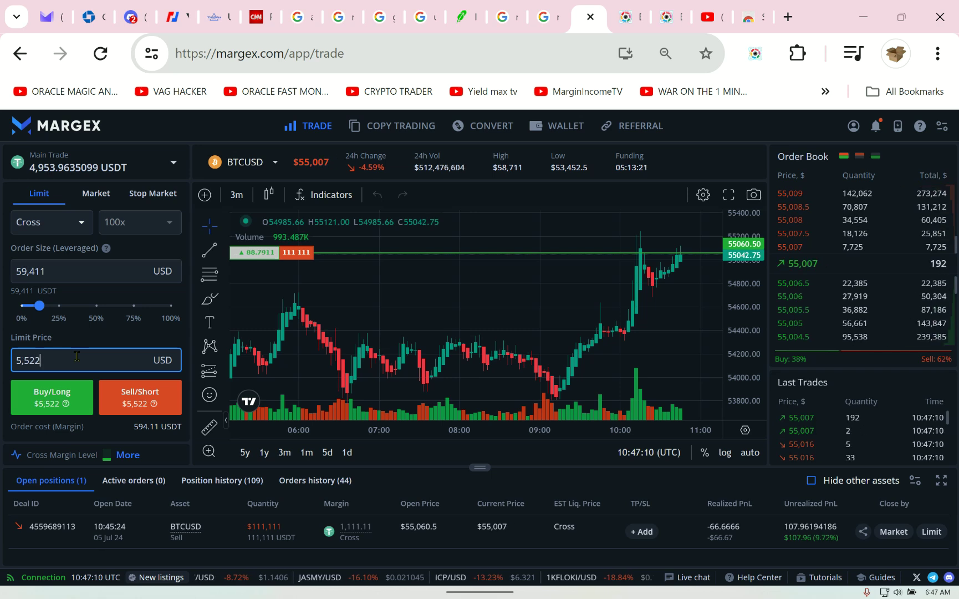
type("3")
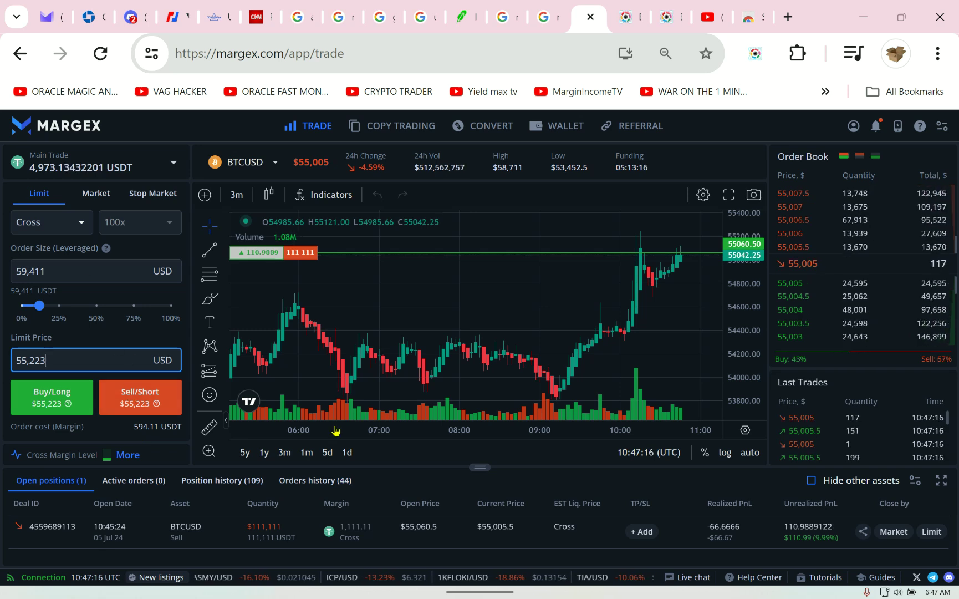
left_click(130, 409)
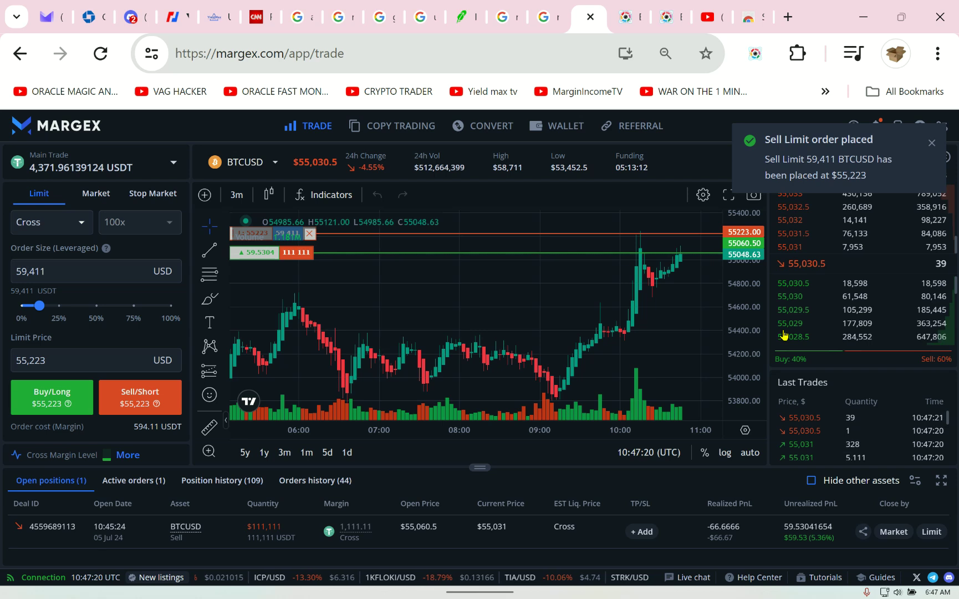
left_click(96, 193)
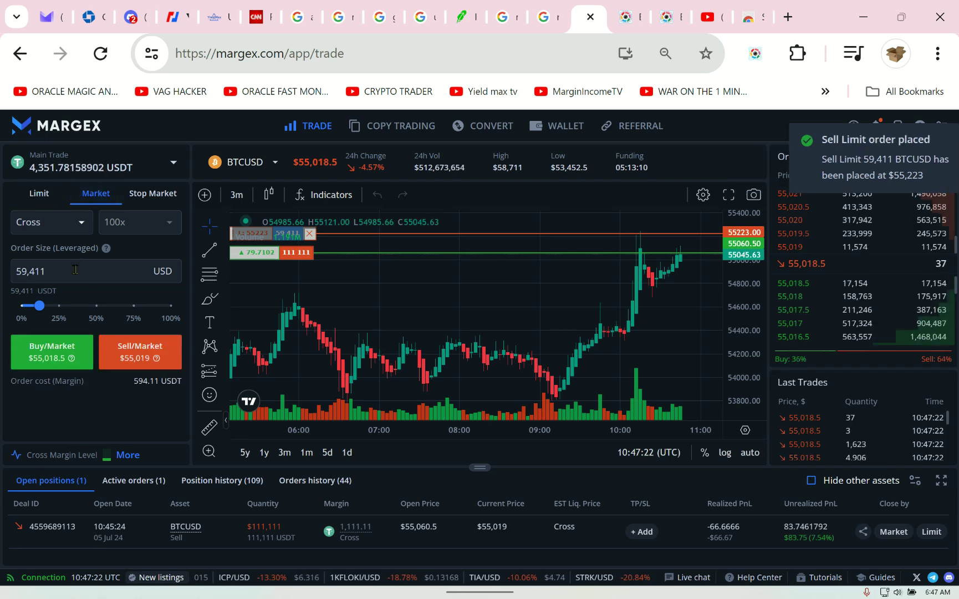
Step: Sell 59,411 more BTCUSD at market and check the wallet balances
left_click(138, 346)
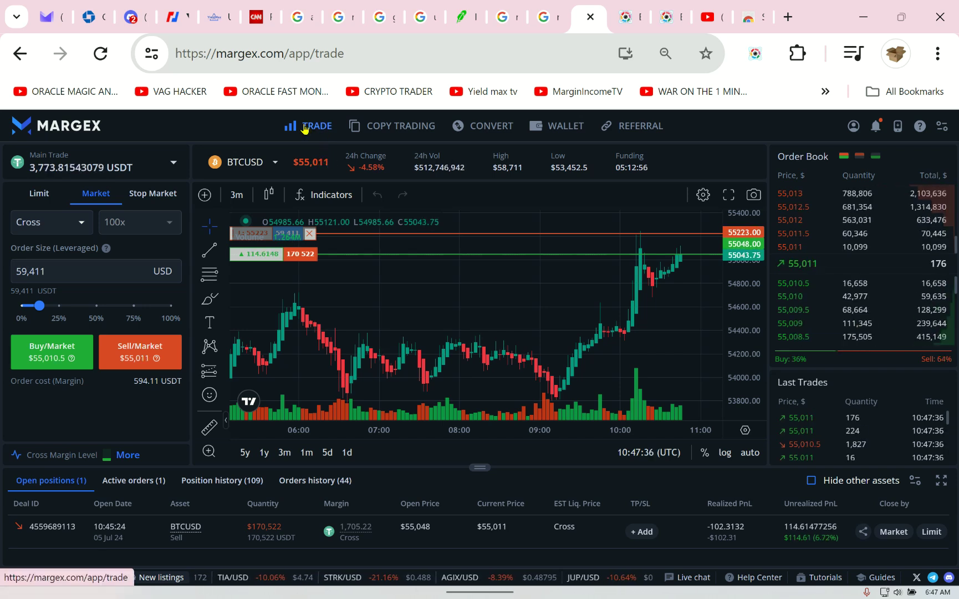
left_click(548, 142)
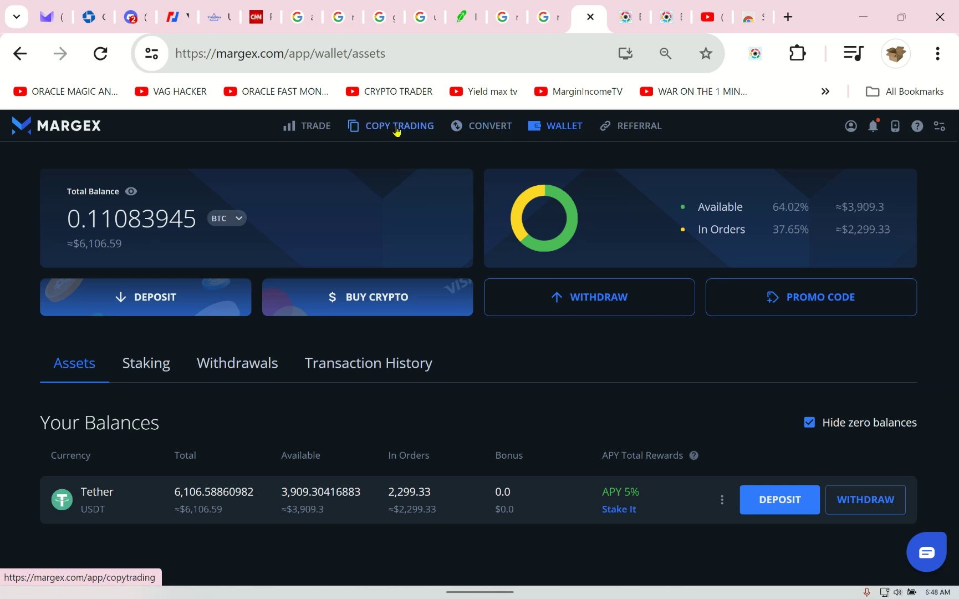
left_click(315, 124)
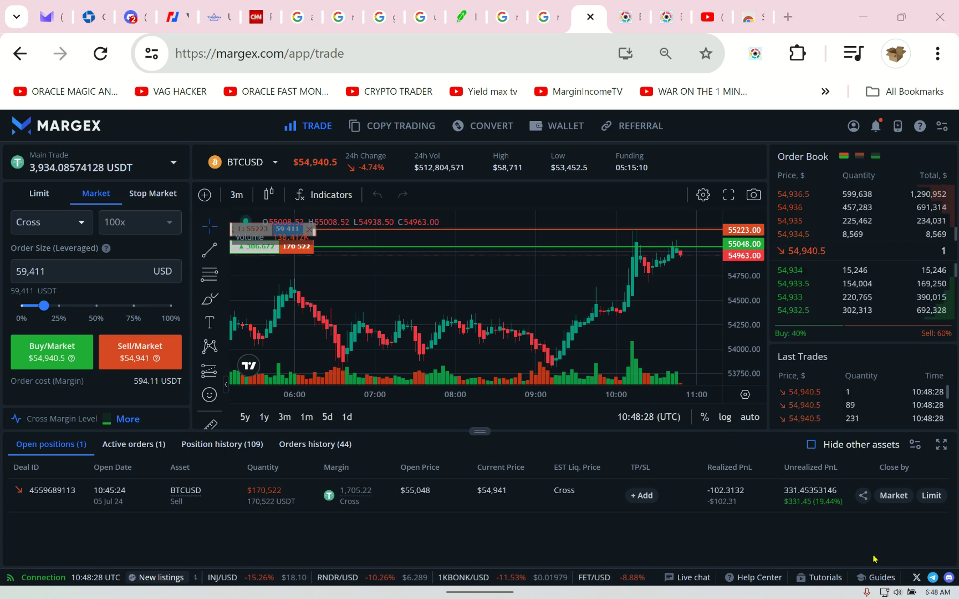
left_click(96, 308)
Step: Sell 197,711 more BTCUSD at market and start closing the 368,233 USD short
left_click(135, 348)
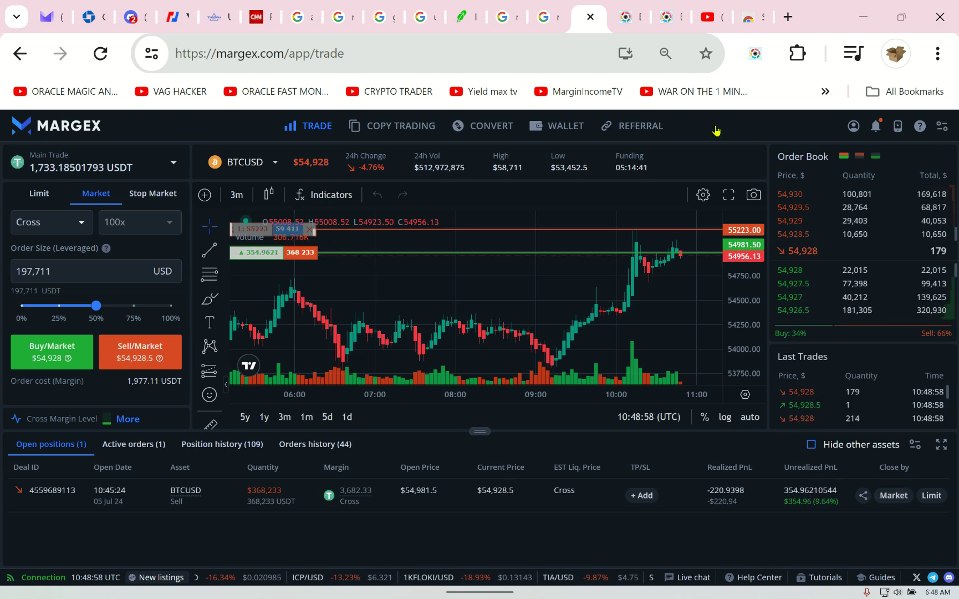
left_click(894, 495)
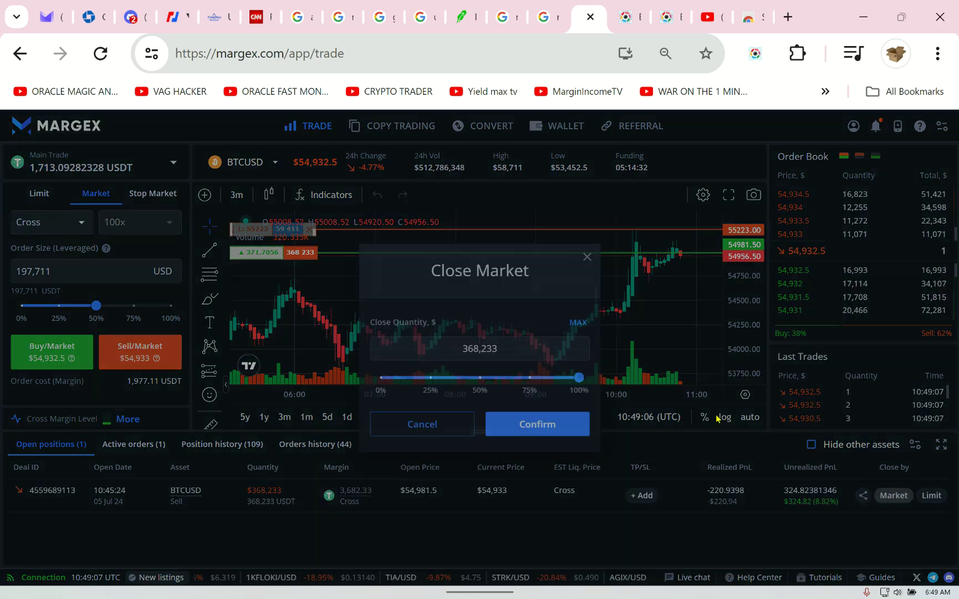
Step: Confirm the market close of the 368,233 USD short and pan to the latest candles
left_click(570, 430)
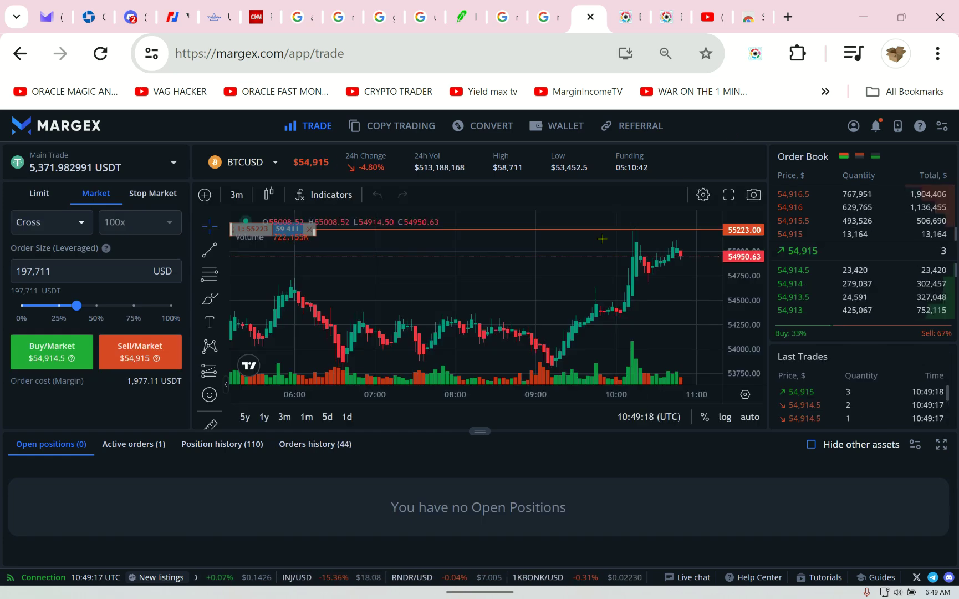
left_click_drag(461, 272, 300, 270)
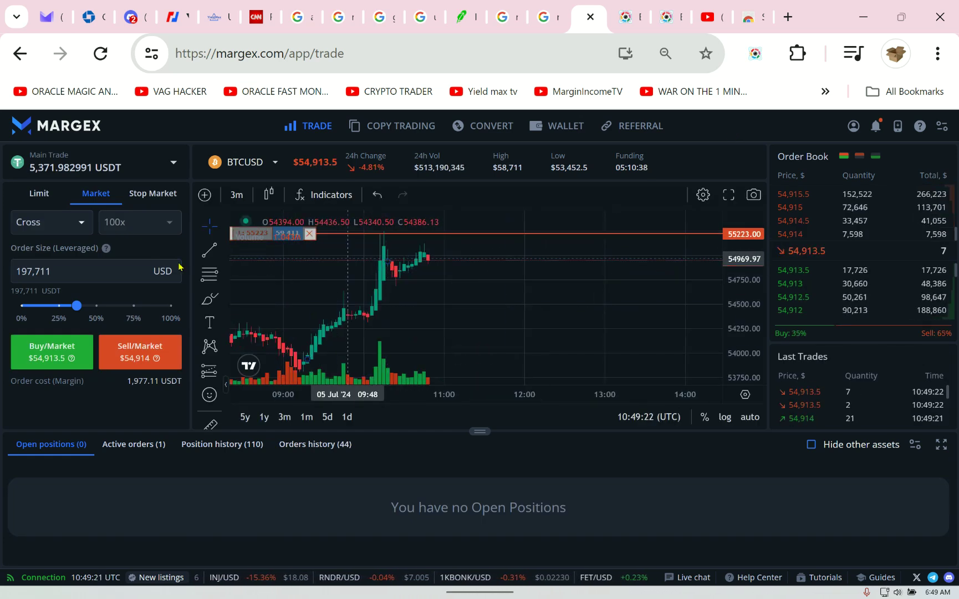
Step: Cancel the leftover 59,411 USD BTCUSD sell limit order under Active orders
left_click(143, 445)
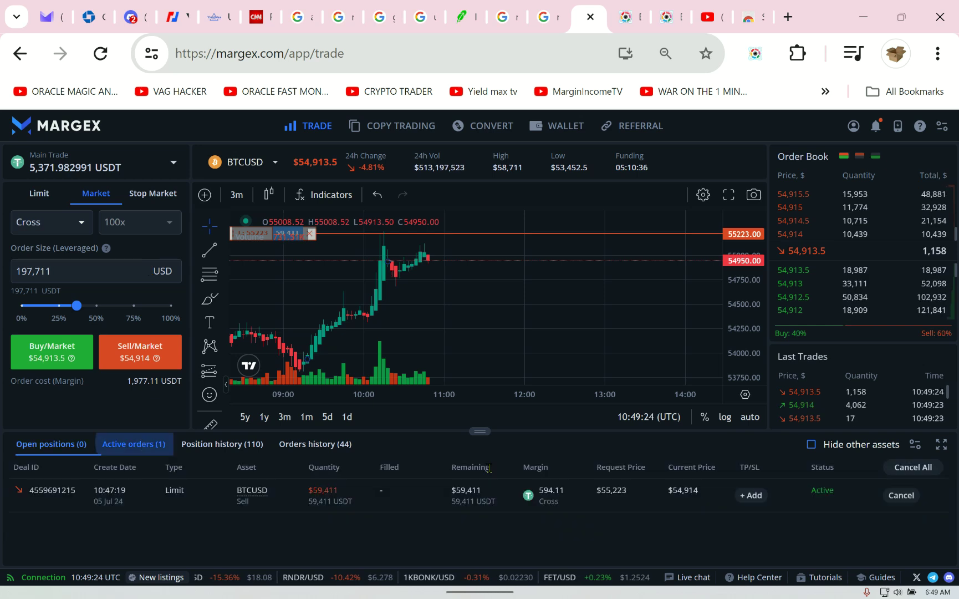
left_click(904, 500)
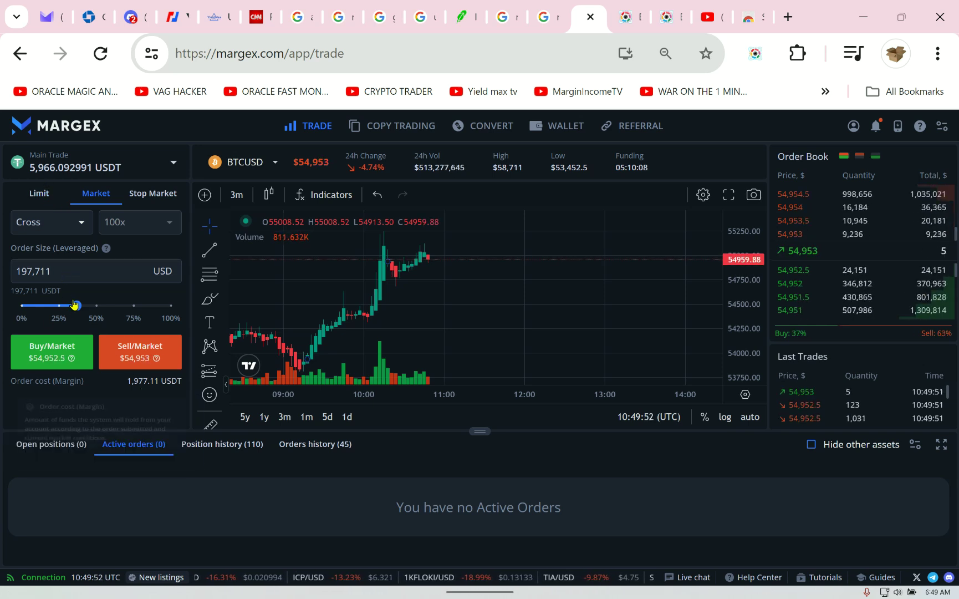
Step: Lower the Margex order size from about 173,016 to 77,559 USD, then bring up BitMEX BTCUSD
left_click_drag(78, 312, 66, 307)
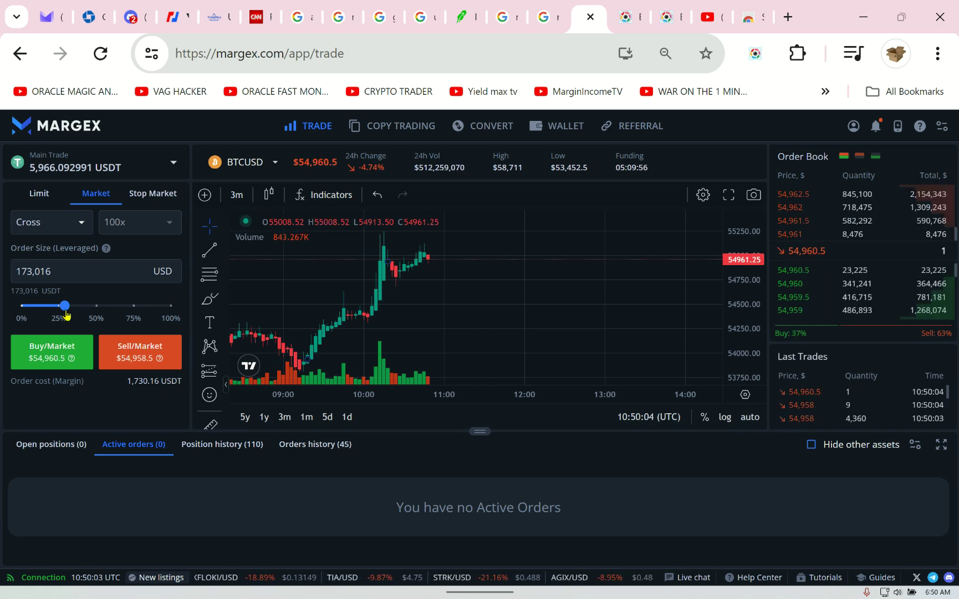
left_click_drag(54, 309, 42, 317)
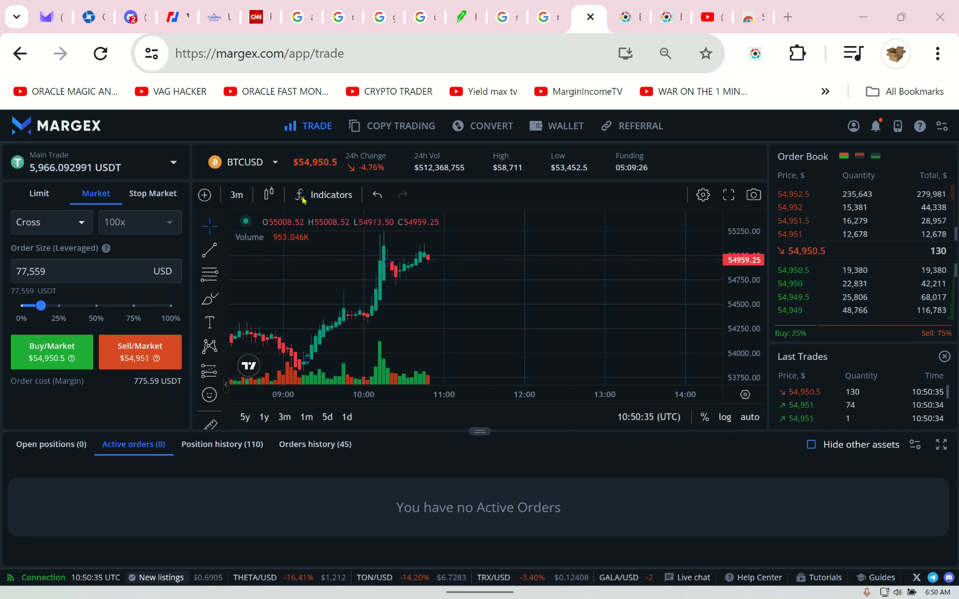
left_click(168, 21)
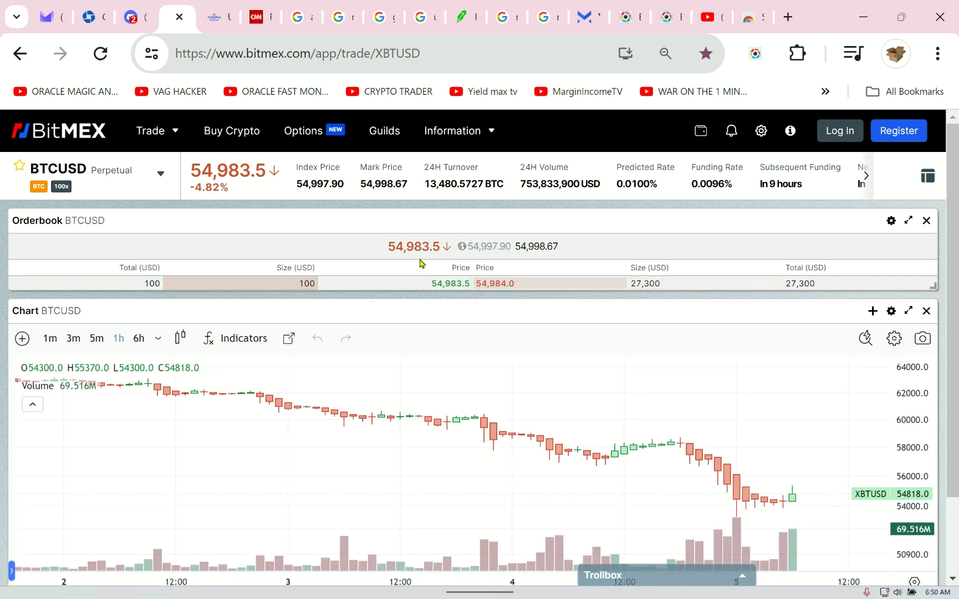
Step: Pan the BitMEX BTCUSD chart, view 6h, return to 1h, then go back to Margex
left_click_drag(799, 514, 83, 424)
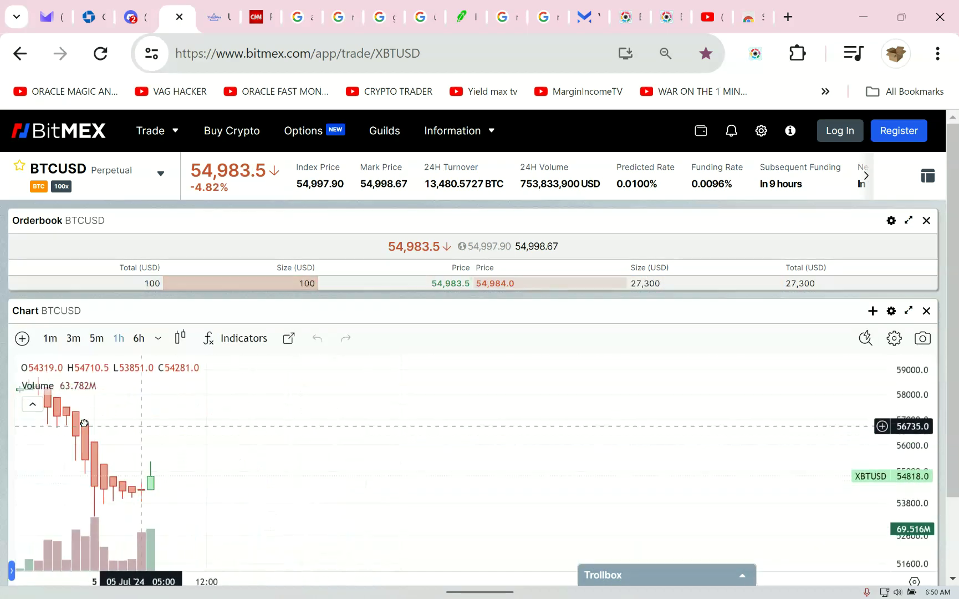
left_click(139, 337)
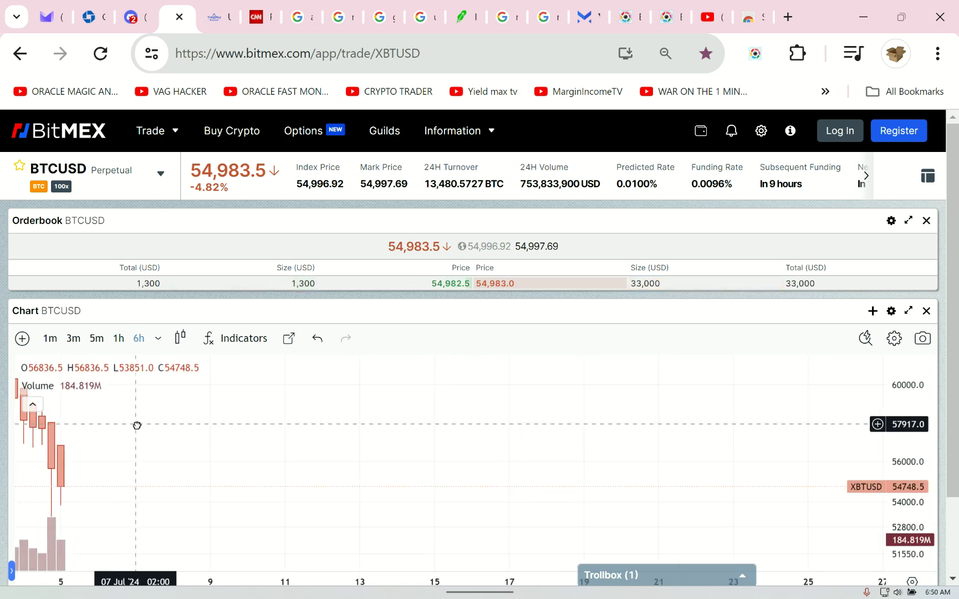
left_click(119, 338)
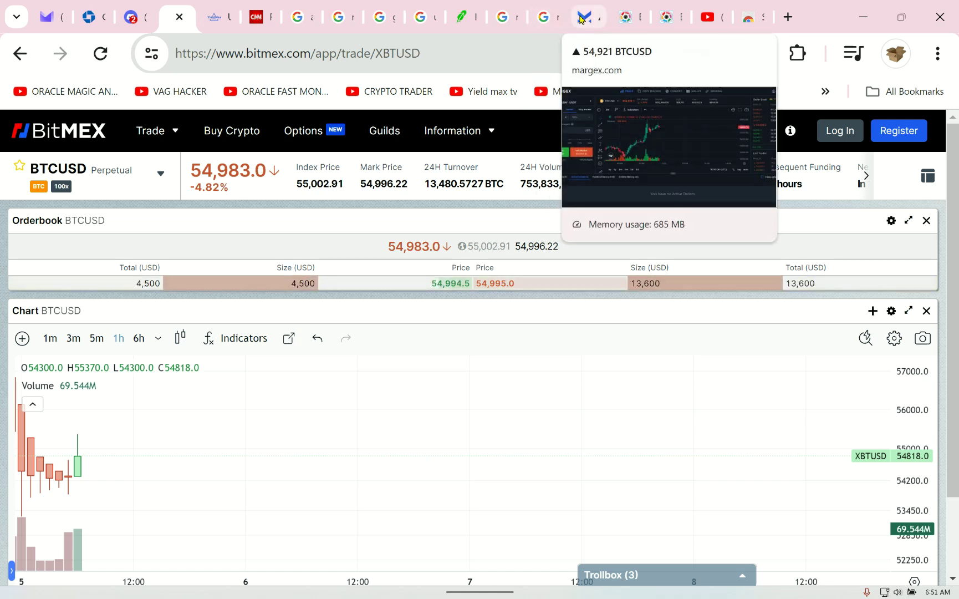
left_click(574, 25)
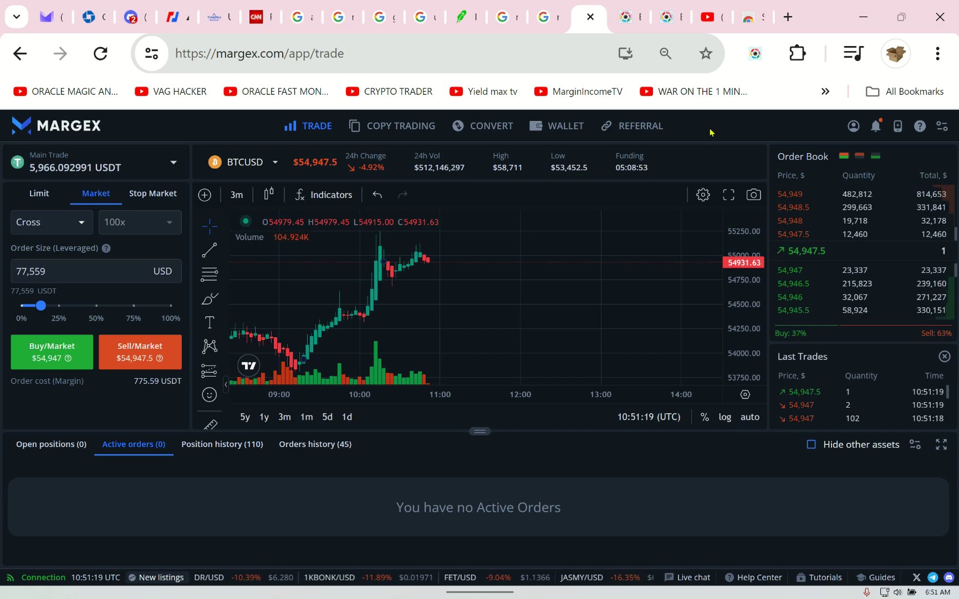
Step: Switch to Discord's future-cast channel showing ORACLE's May 2 $48,825.62 prediction
key("ctrl+3")
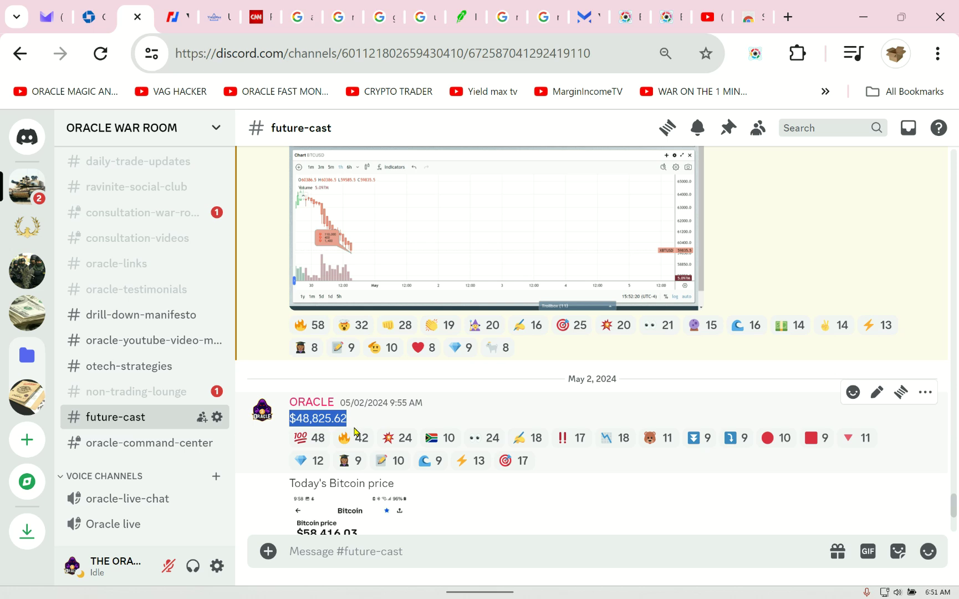
scroll(363, 426, "down", 2)
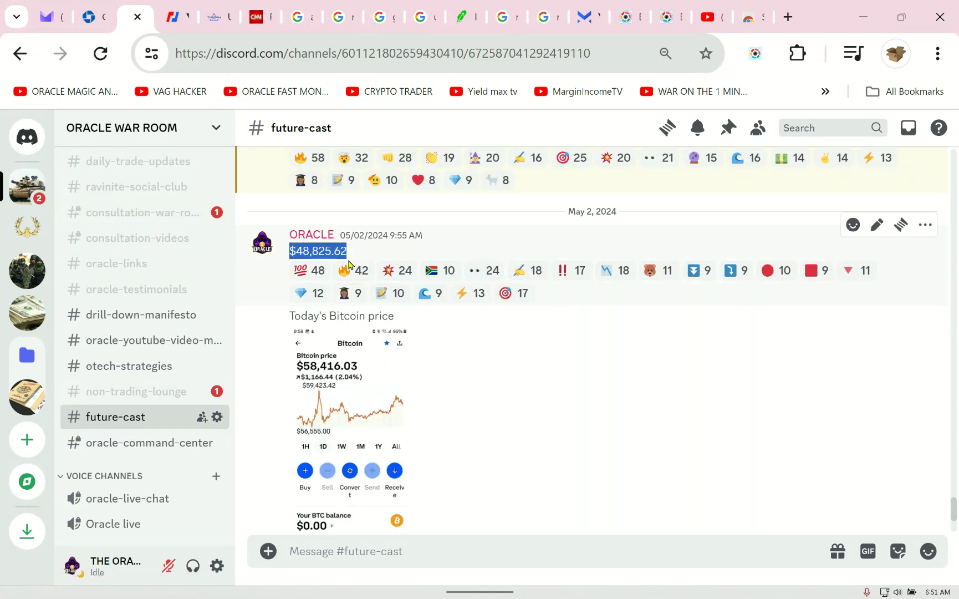
scroll(311, 391, "down", 1)
scroll(413, 343, "down", 2)
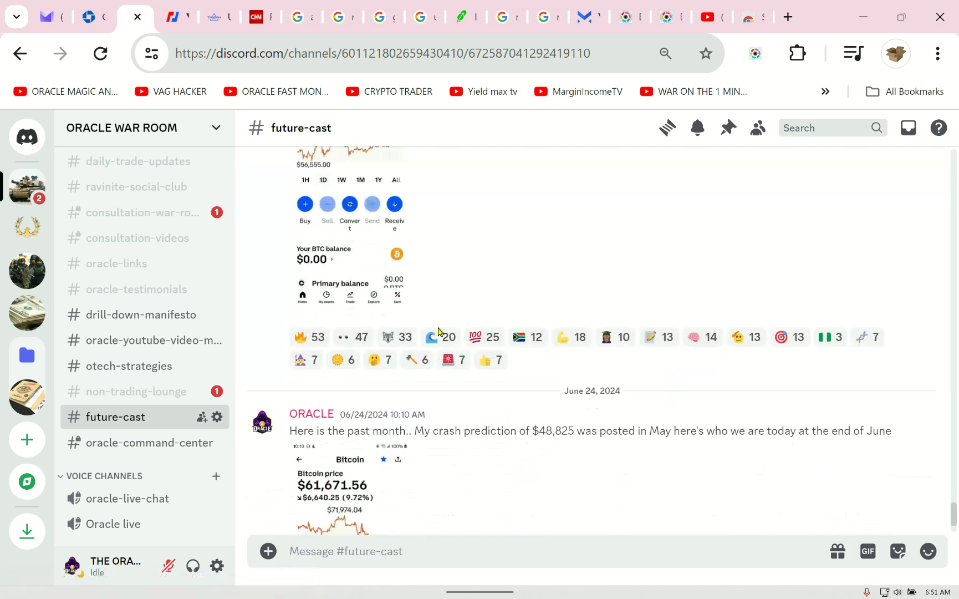
scroll(397, 385, "down", 1)
scroll(381, 438, "down", 2)
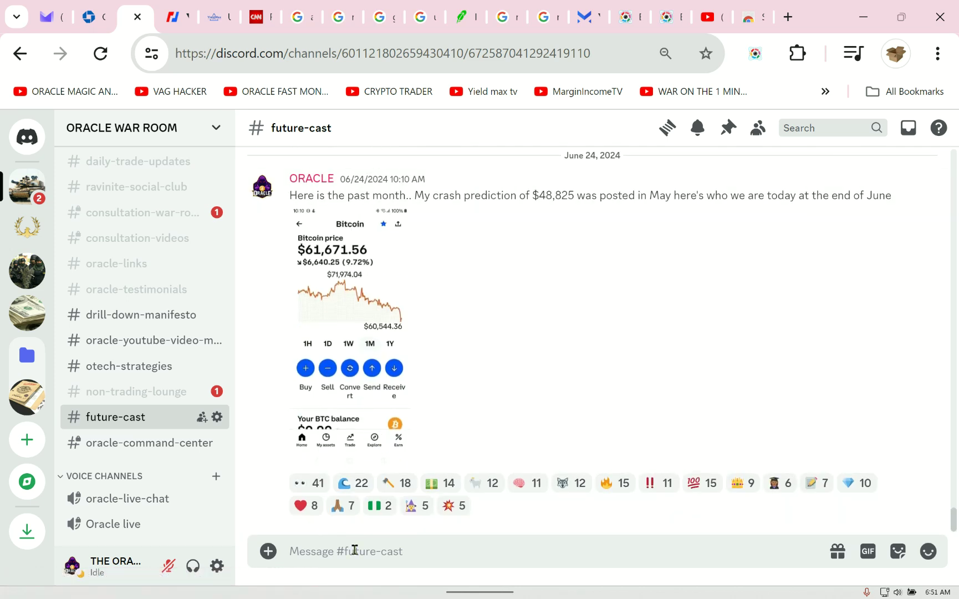
Step: Check the BitMEX BTCUSD price against Discord, then return to Margex quoting 54,917.5
left_click(178, 19)
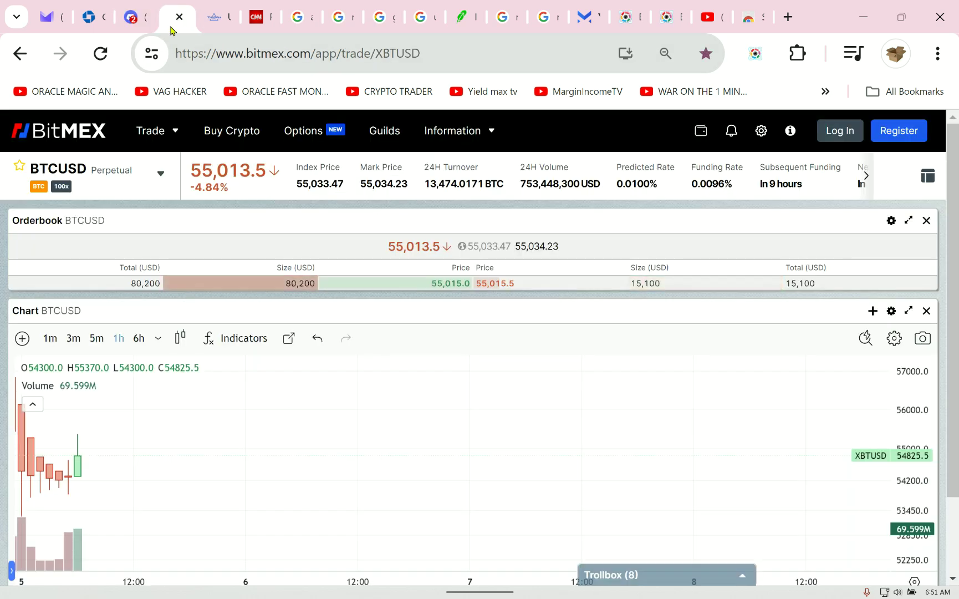
left_click(127, 13)
scroll(413, 379, "up", 3)
scroll(414, 379, "up", 2)
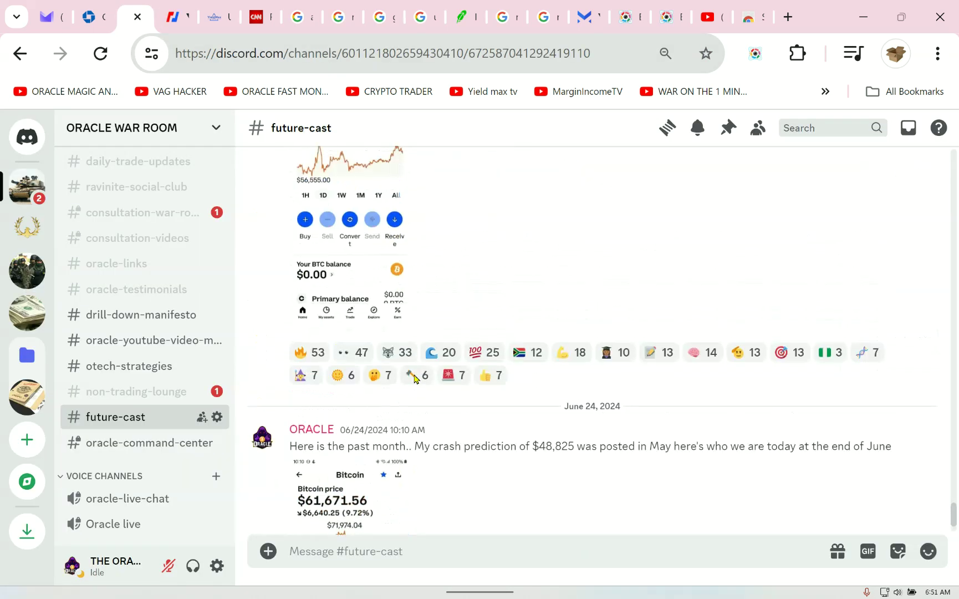
scroll(413, 378, "up", 3)
scroll(323, 402, "up", 1)
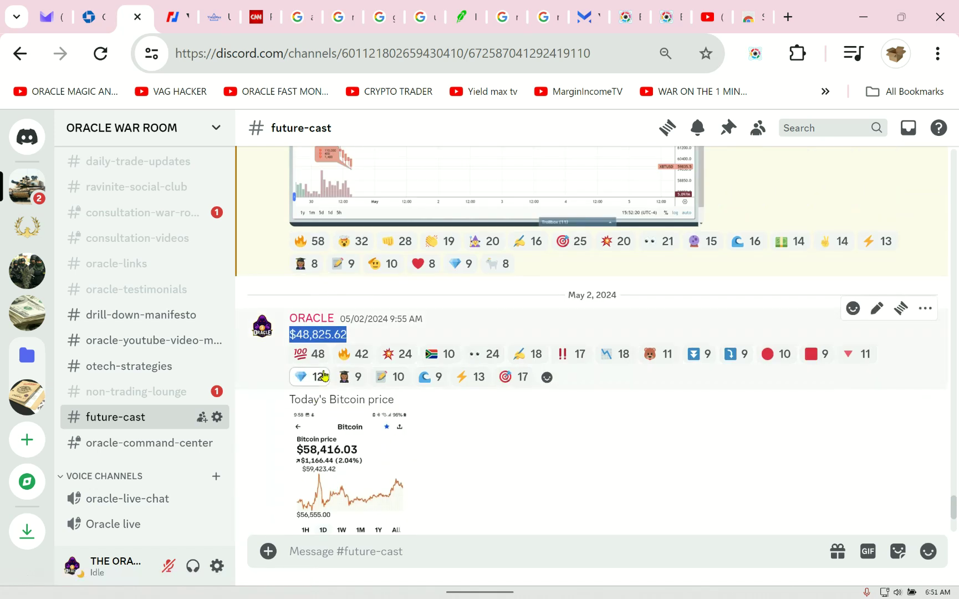
key("ctrl+Tab")
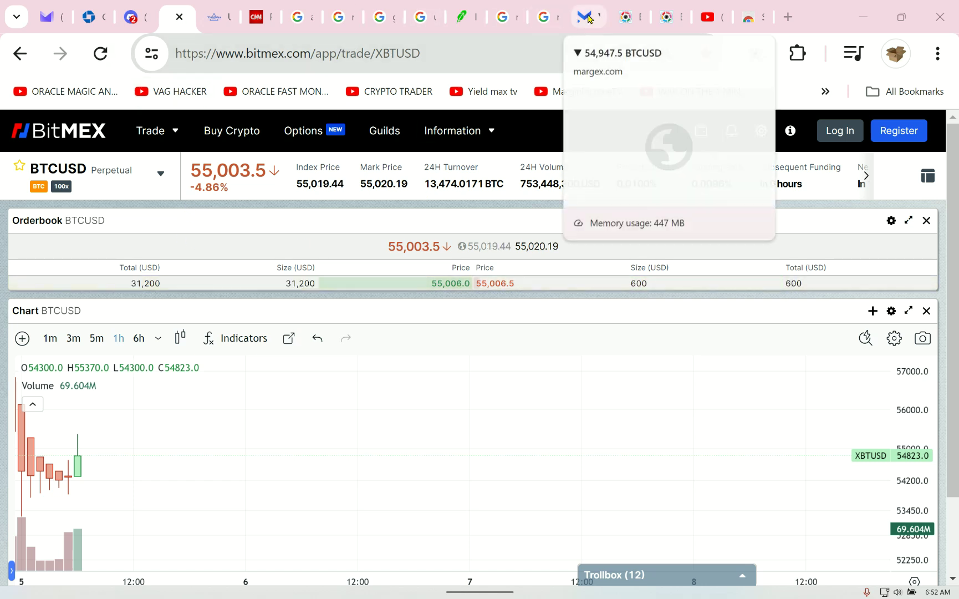
left_click(586, 21)
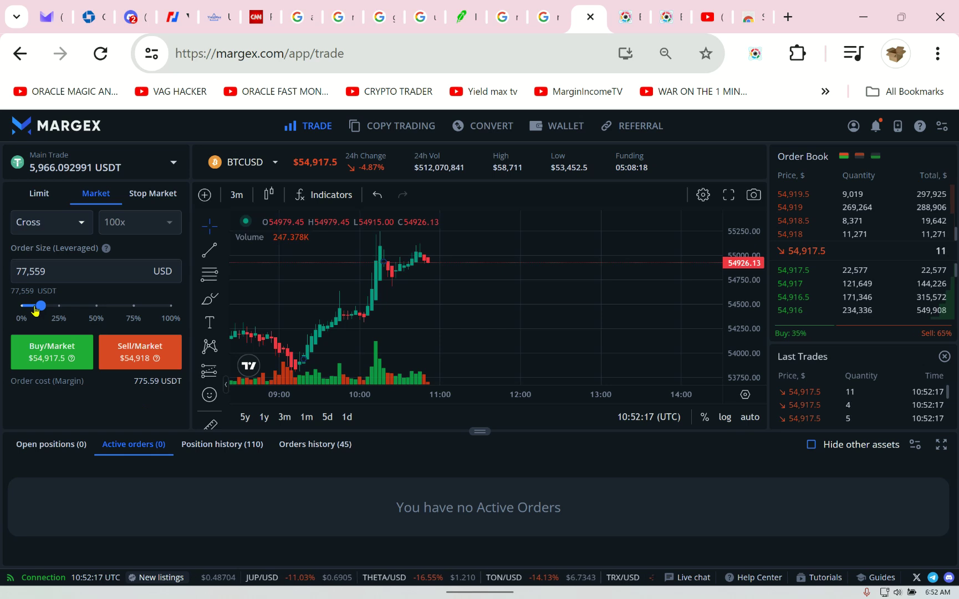
Step: Cut the Margex order size to 47,728 USD and glance at Discord's future-cast channel
left_click_drag(35, 312, 33, 311)
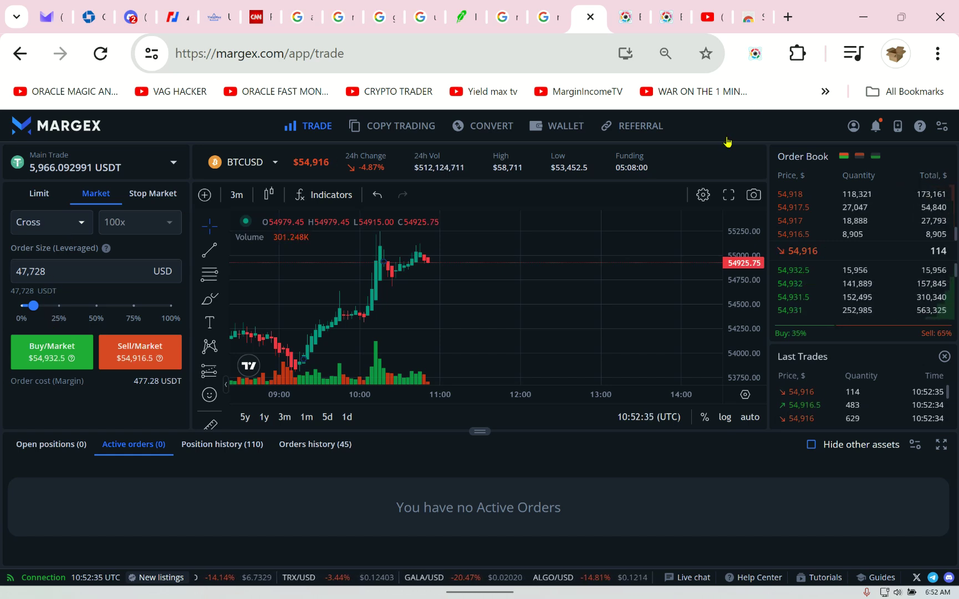
key("ctrl+3")
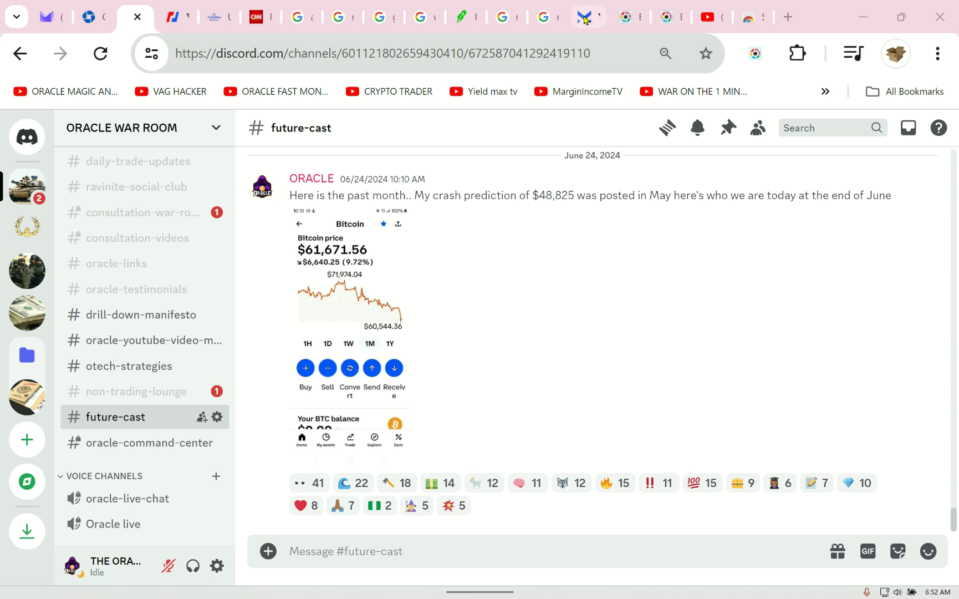
left_click(585, 19)
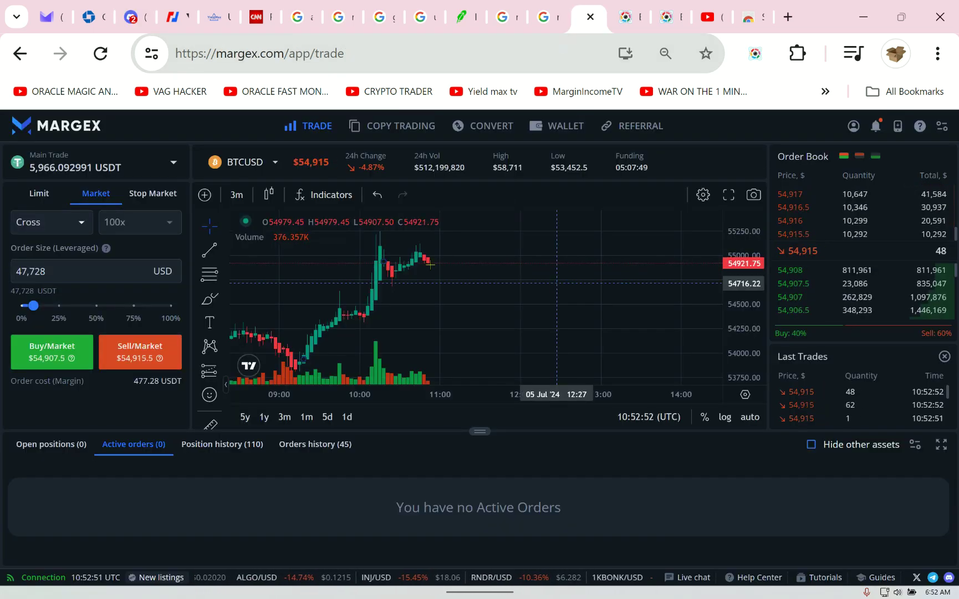
mouse_move(630, 162)
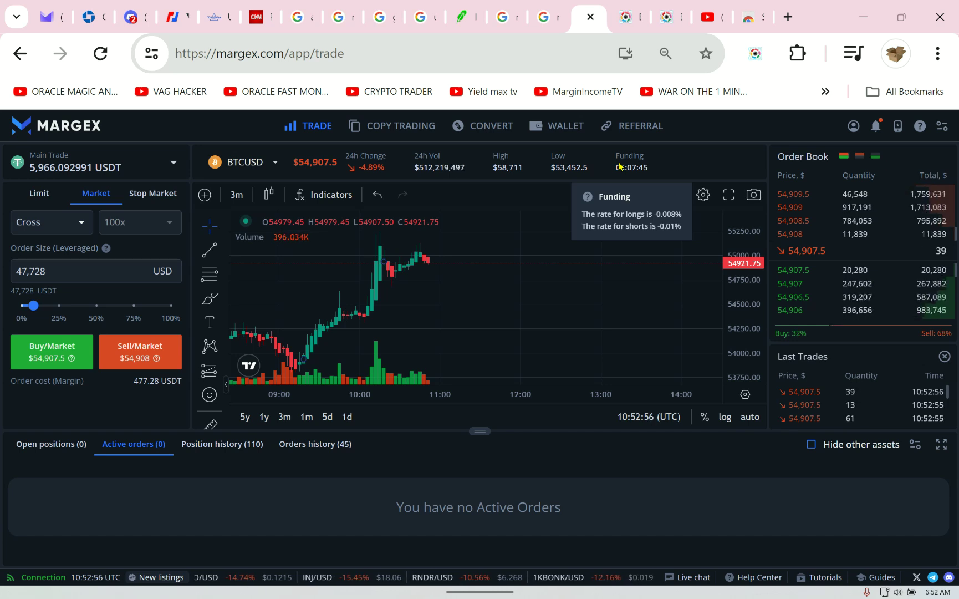
Step: Copy the text of ORACLE's May 2 $48,825.62 prediction post via Copy Text
left_click(131, 10)
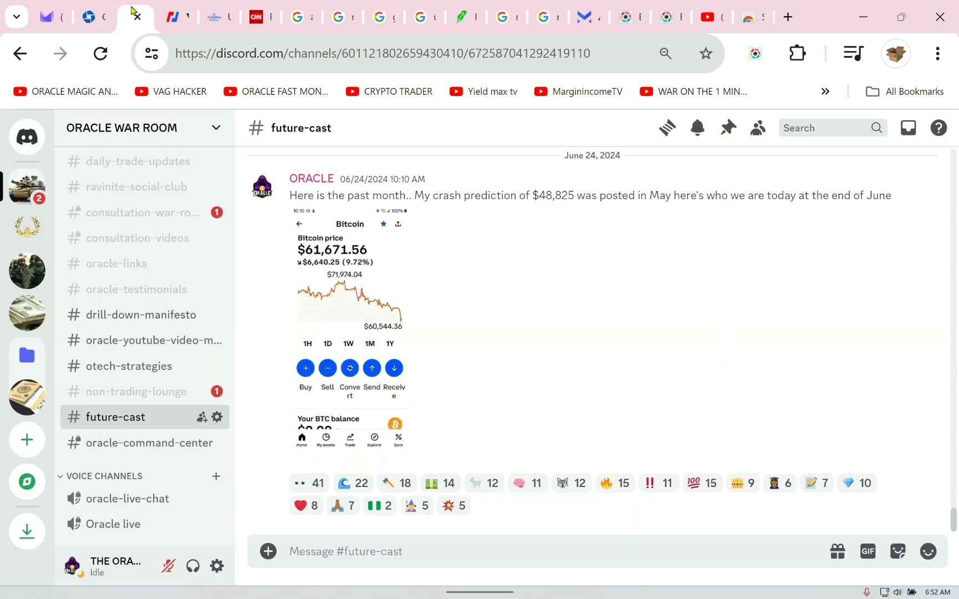
scroll(431, 327, "up", 5)
scroll(420, 340, "up", 5)
scroll(414, 348, "up", 1)
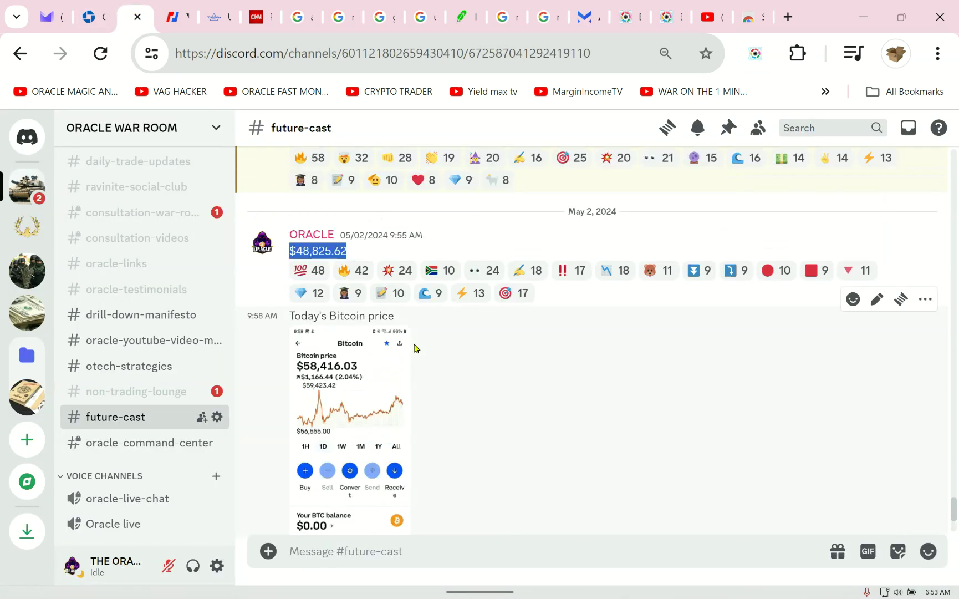
right_click(345, 244)
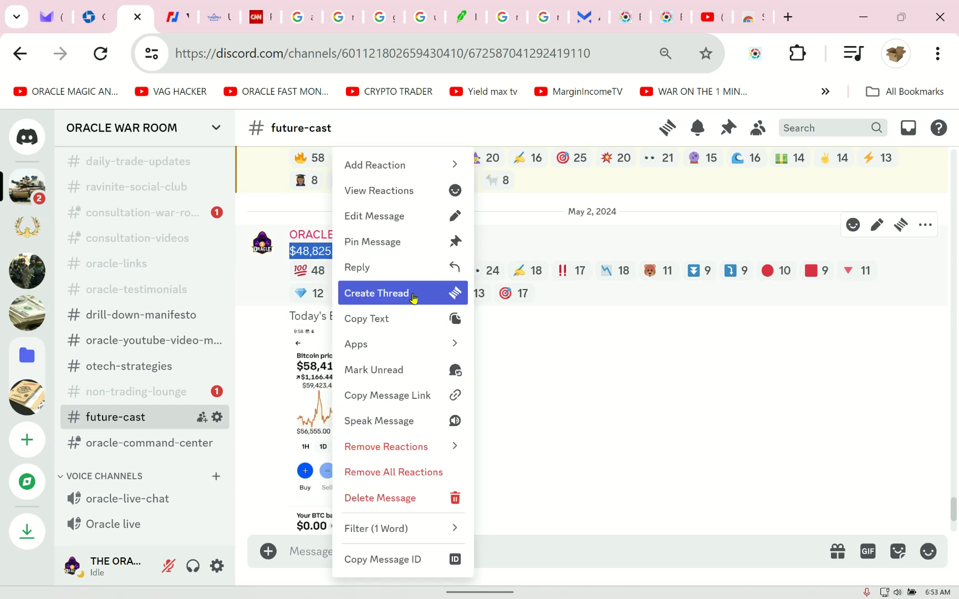
left_click(380, 321)
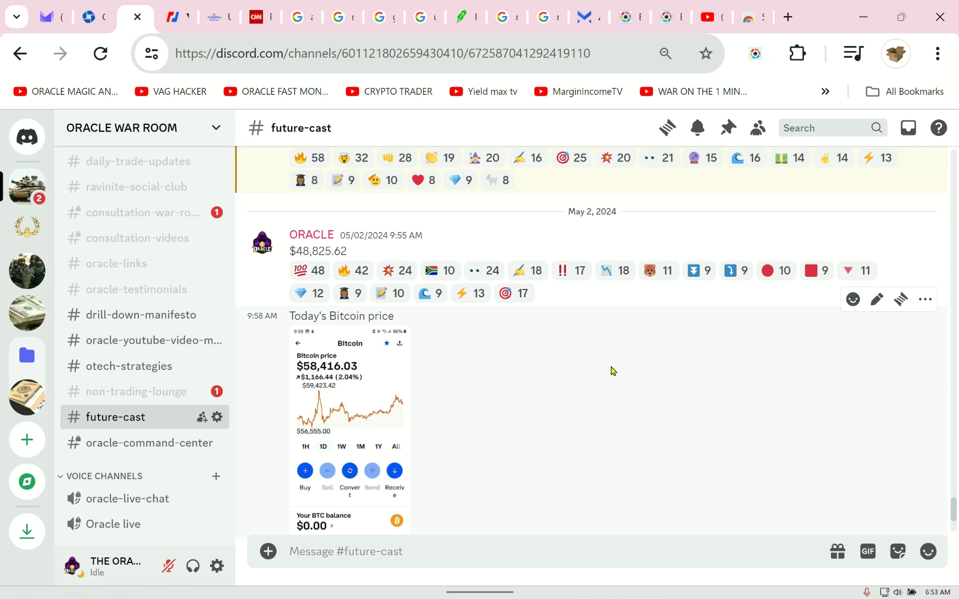